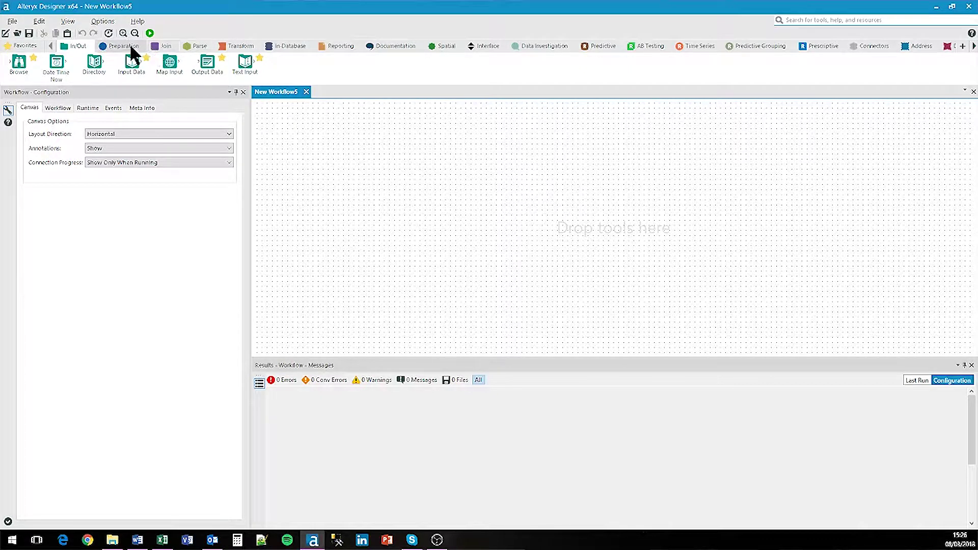
left_click_drag(93, 61, 108, 36)
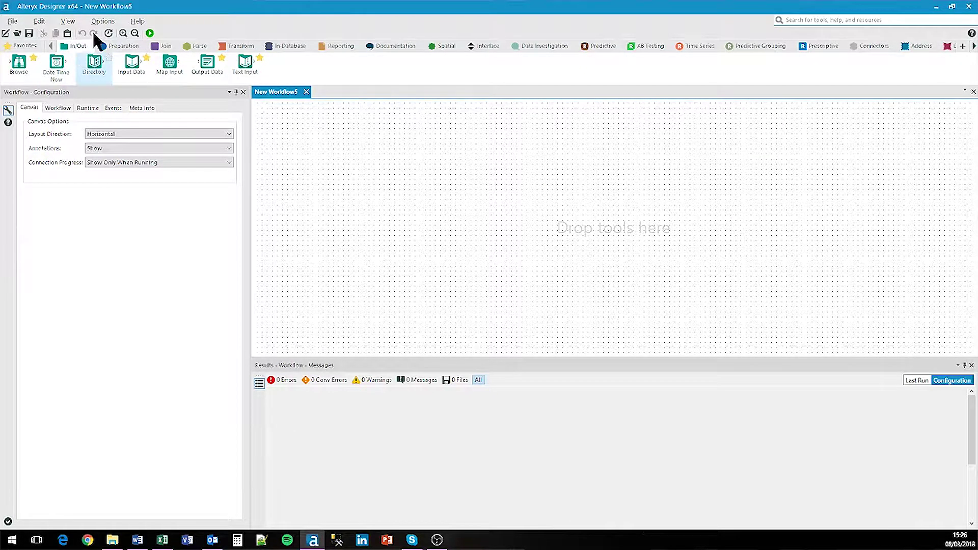
left_click(113, 45)
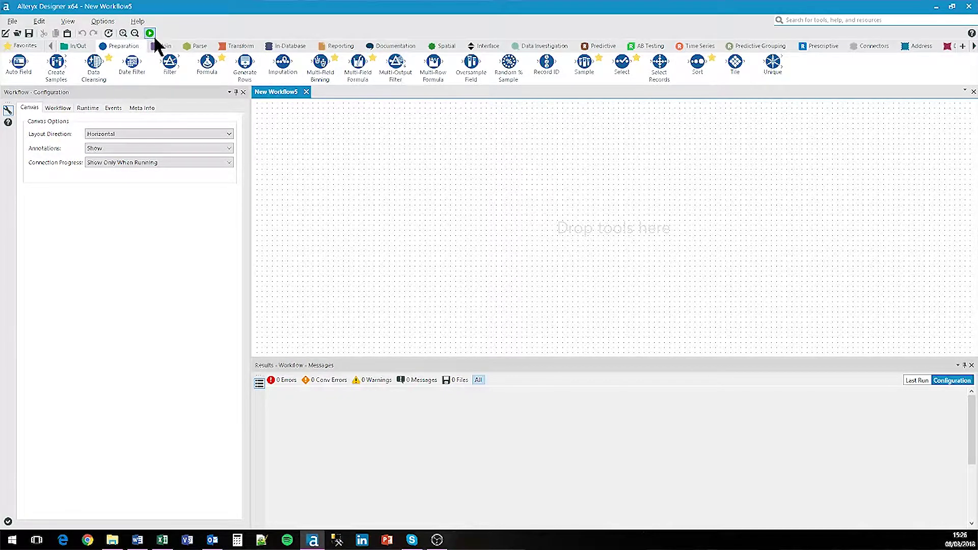
left_click(162, 46)
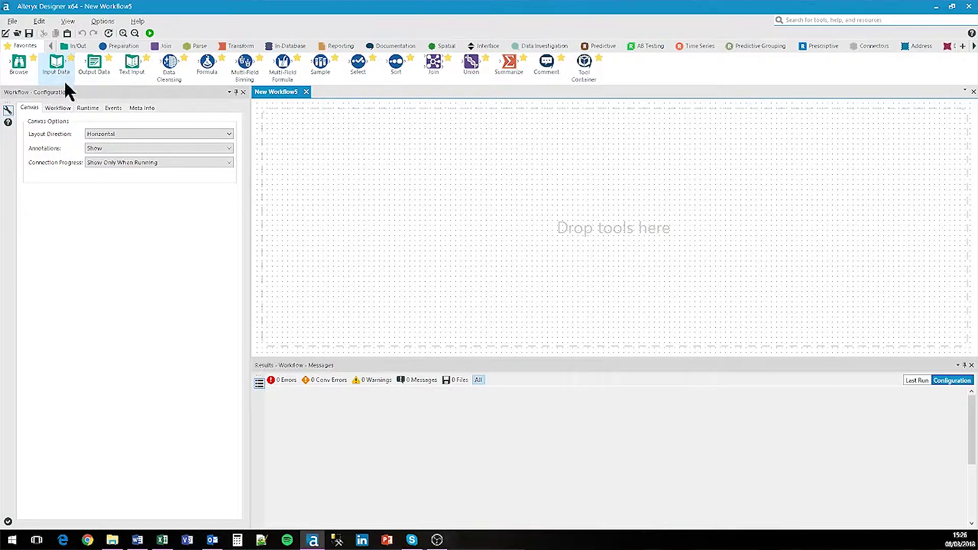
- Add an Input Data tool to the canvas and connect it to Customers.csv from the AlteryxDemoMaterials folder
mouse_move(66, 83)
left_click_drag(65, 83, 364, 186)
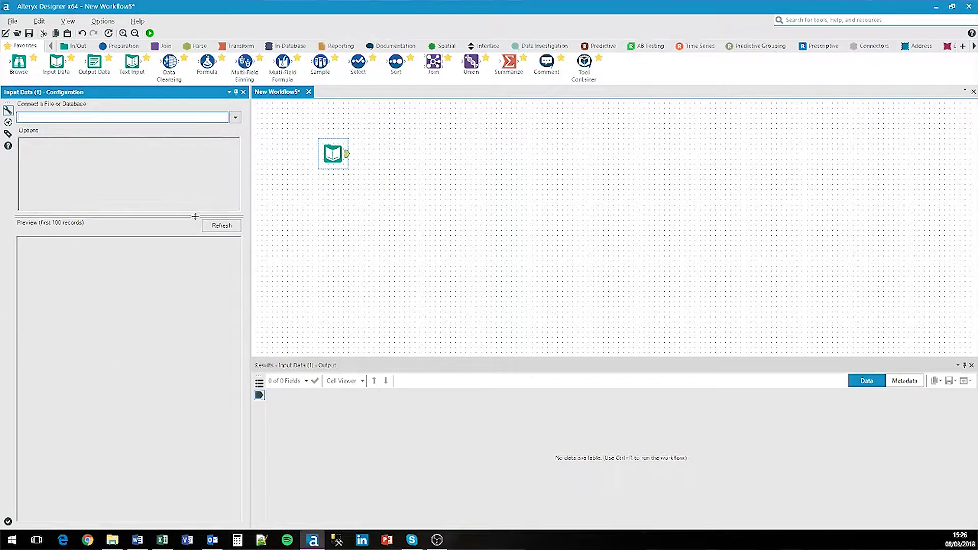
left_click(235, 118)
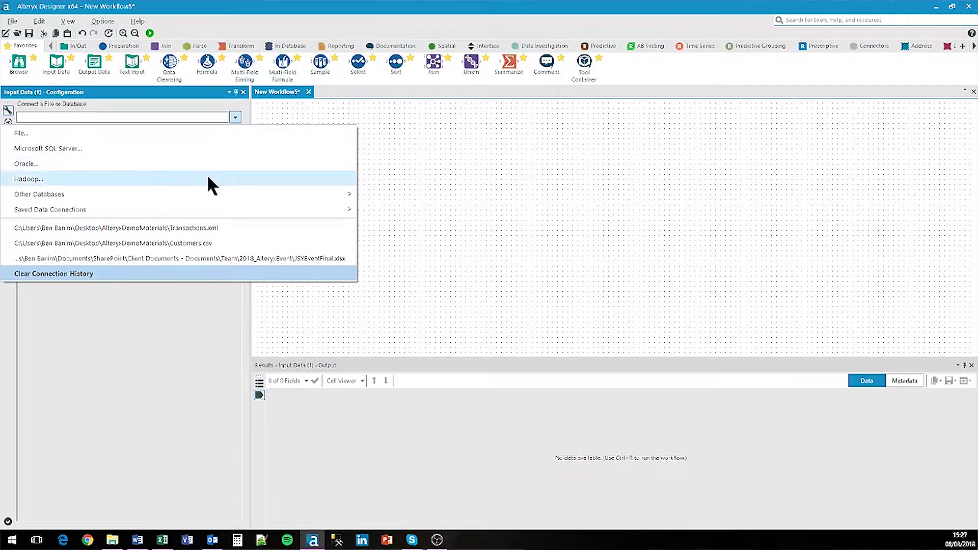
mouse_move(317, 194)
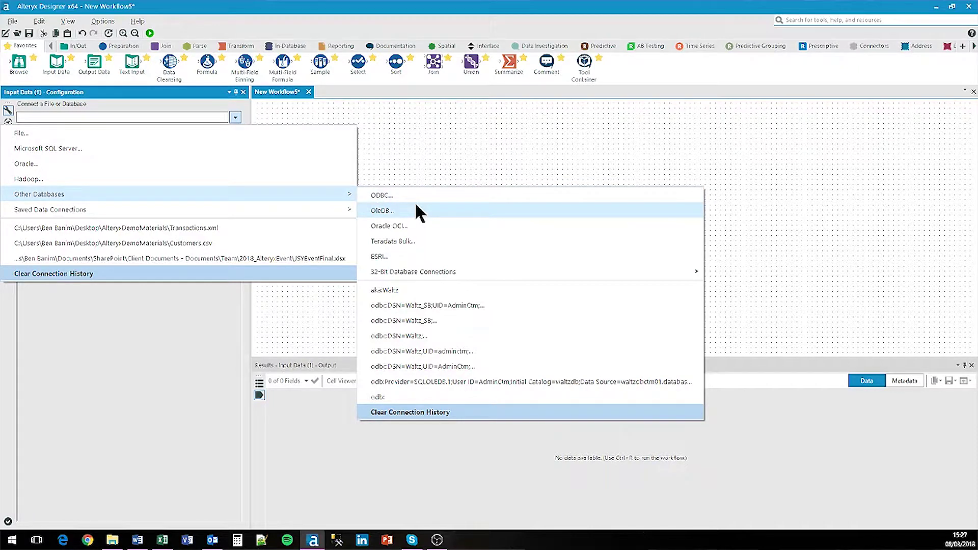
left_click(296, 246)
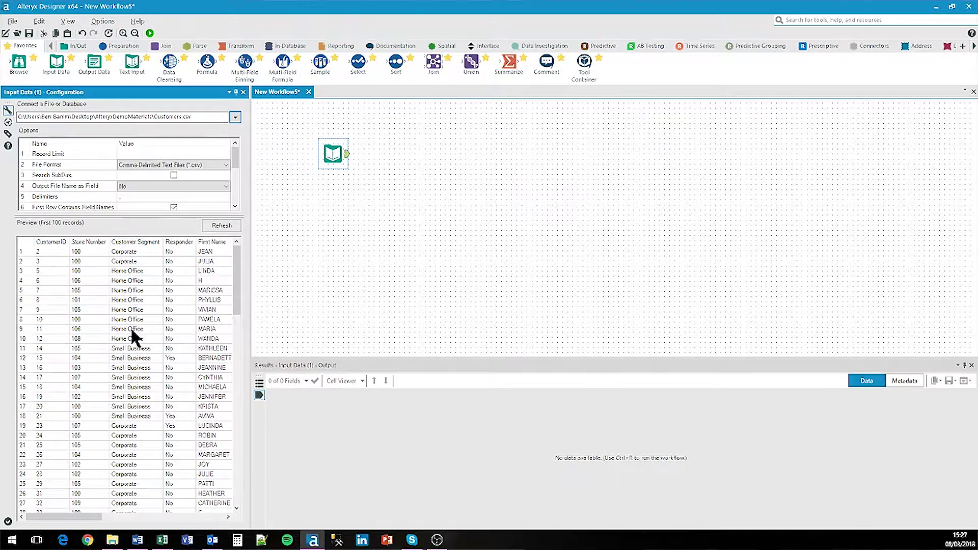
mouse_move(90, 520)
left_mouse_down()
mouse_move(193, 524)
mouse_move(87, 520)
left_mouse_up()
left_click(861, 47)
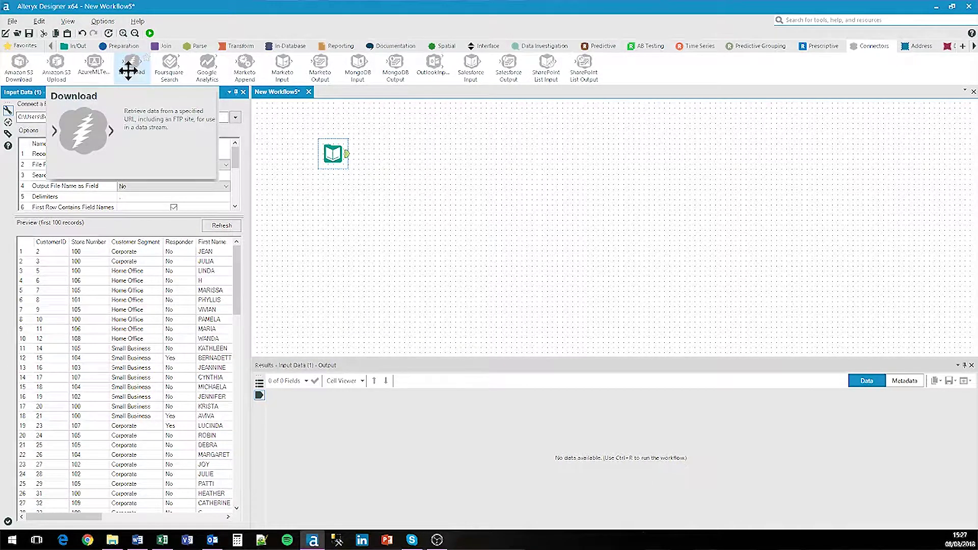
left_click(32, 47)
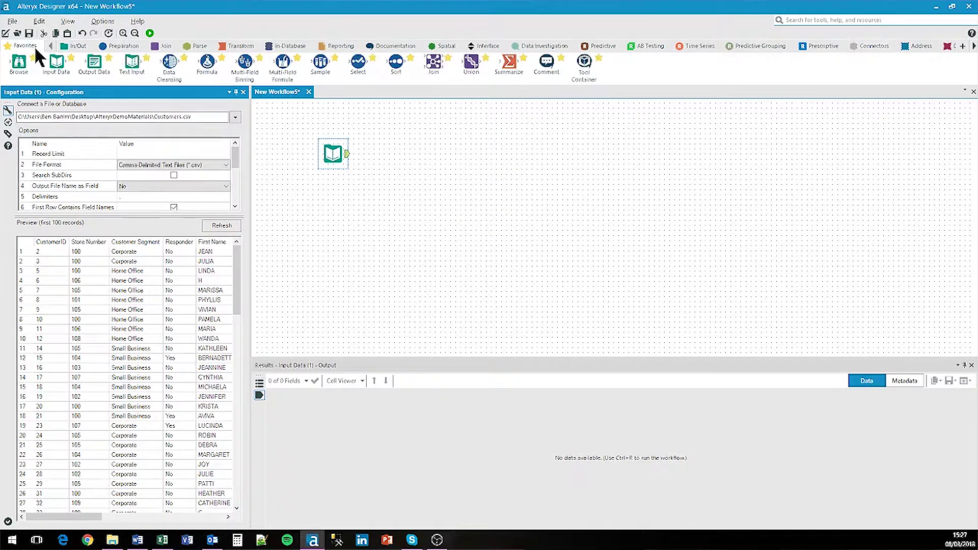
- Add a second Input Data tool connected to Transactions.xml and align it below the Customers.csv input
left_click_drag(56, 61, 335, 206)
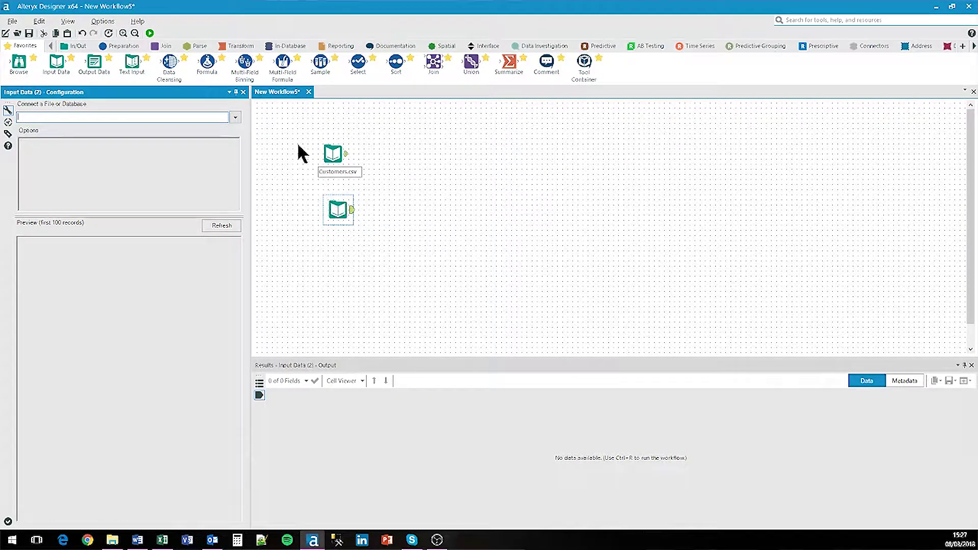
left_click(235, 118)
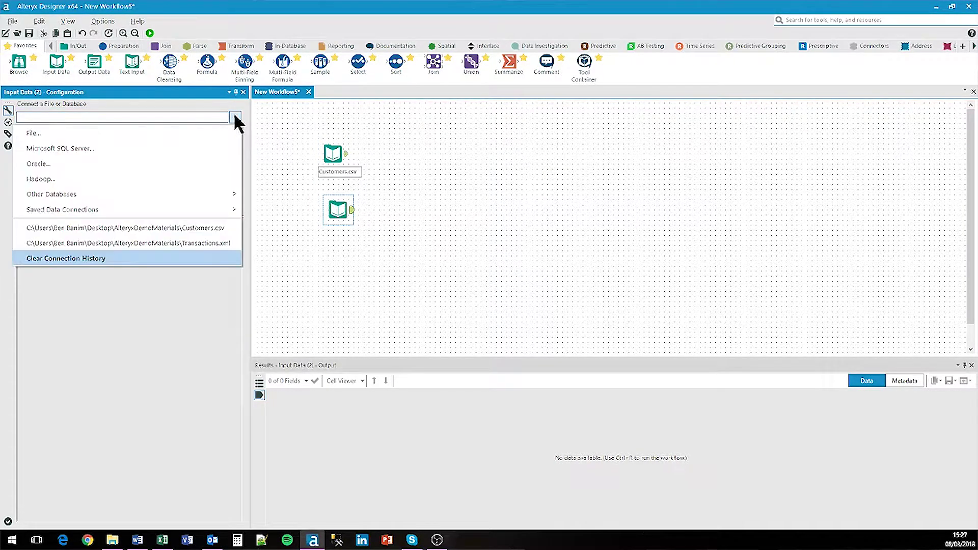
left_click(224, 243)
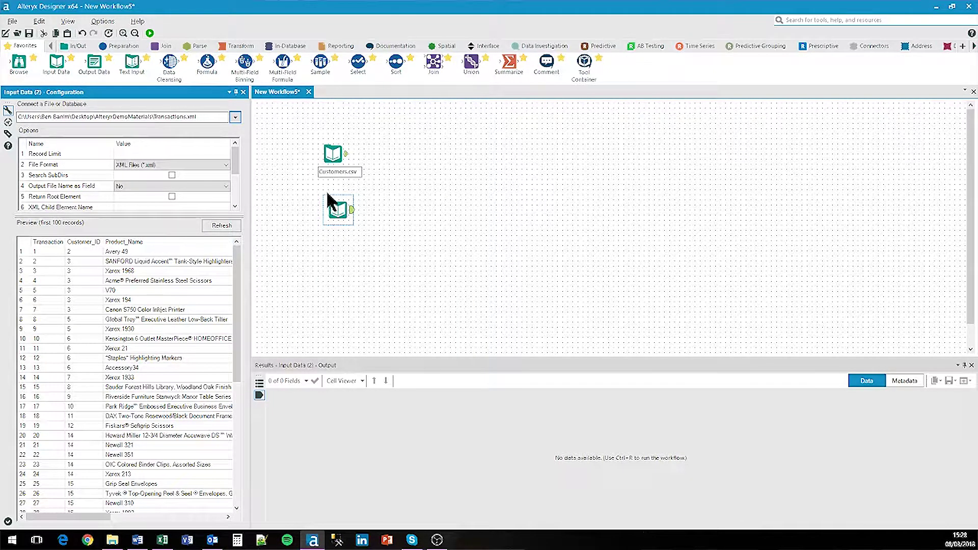
left_click(336, 206)
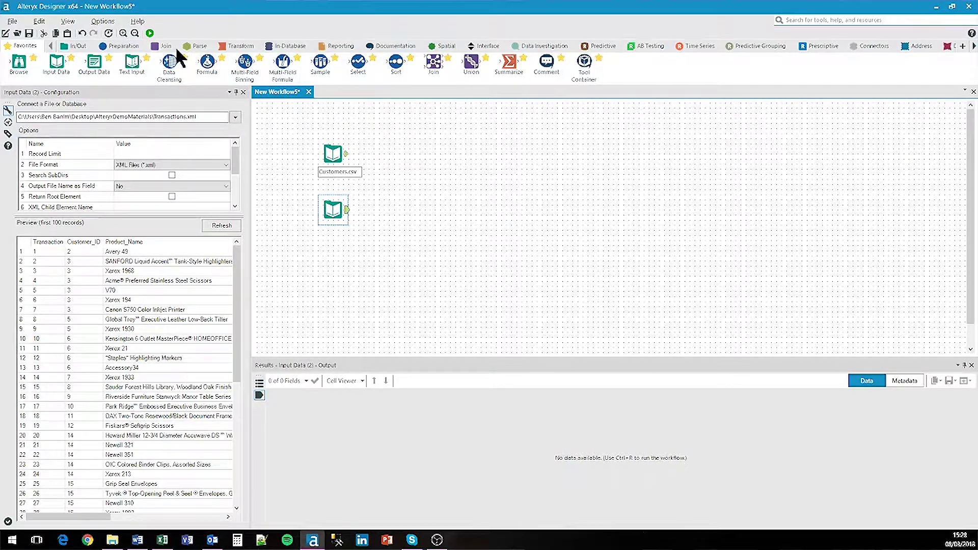
- Add a Select tool to the canvas and connect the Transactions.xml input to it
left_click(126, 46)
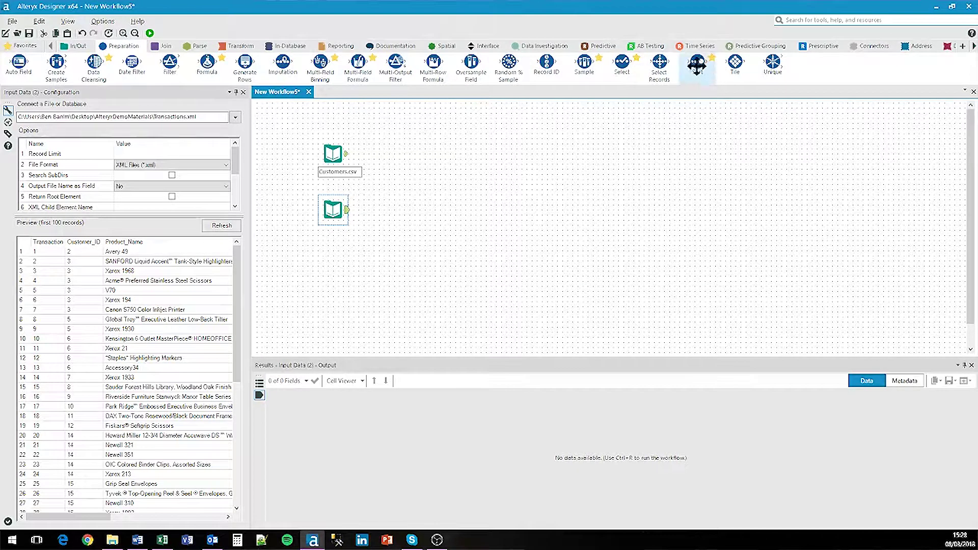
left_click_drag(622, 64, 430, 211)
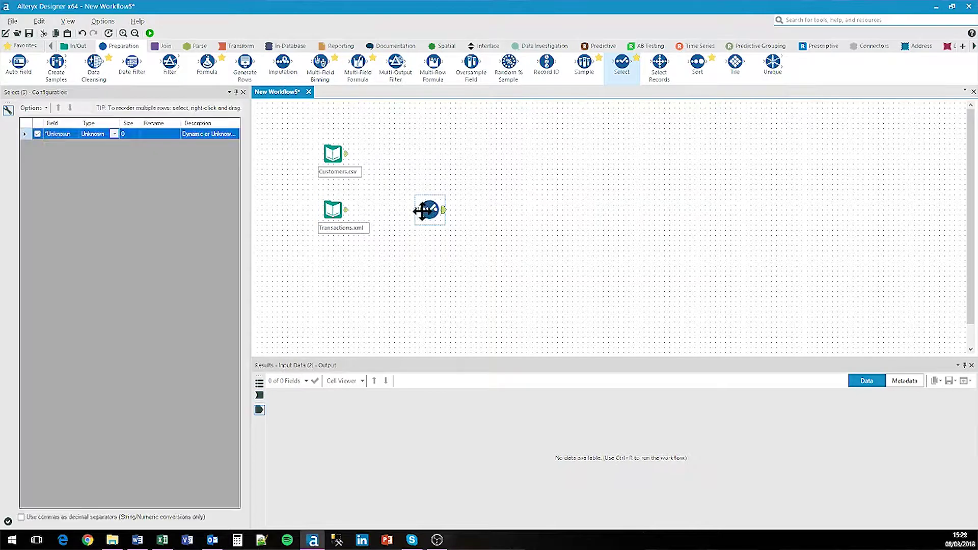
left_click_drag(347, 209, 415, 211)
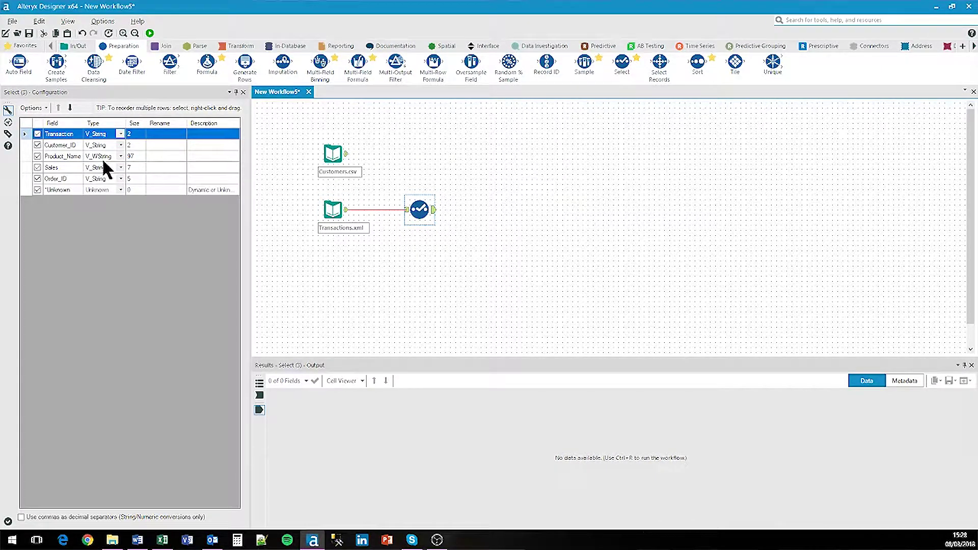
- Exclude the *Unknown field in the Select tool and set the Sales field's type to Double
left_click(38, 190)
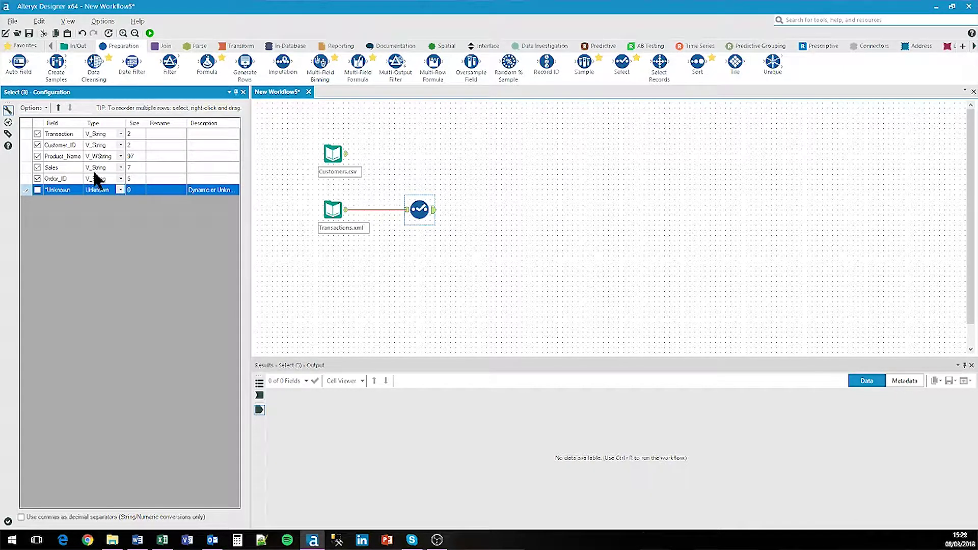
left_click(120, 167)
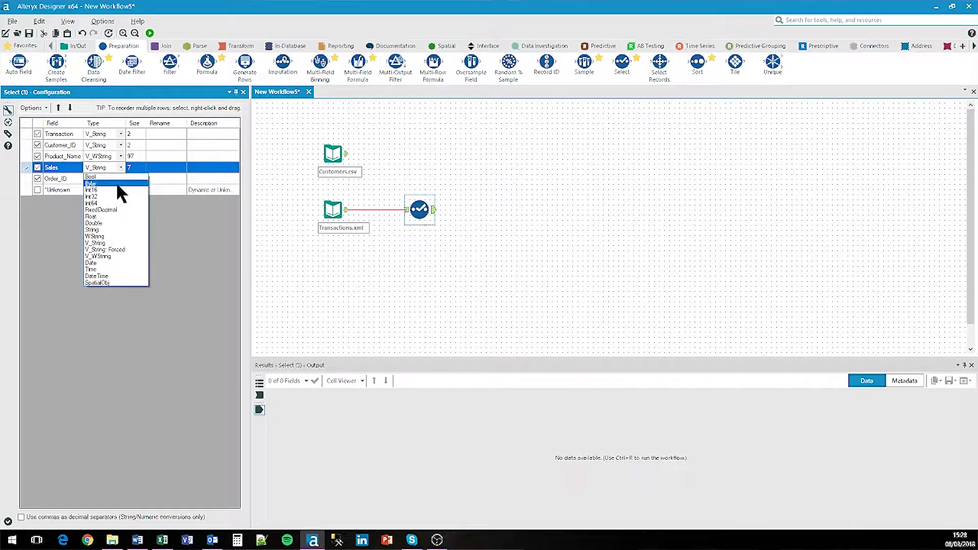
left_click(110, 223)
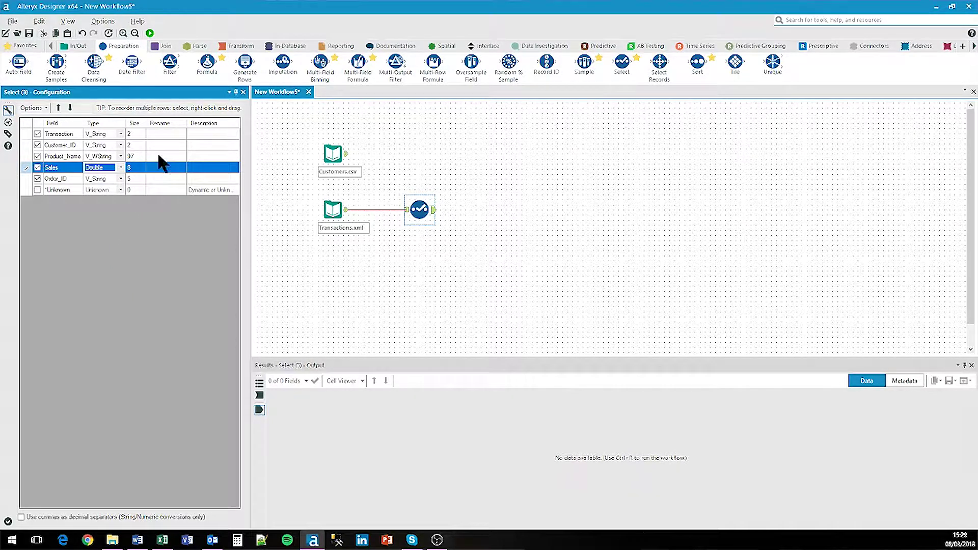
left_click(196, 144)
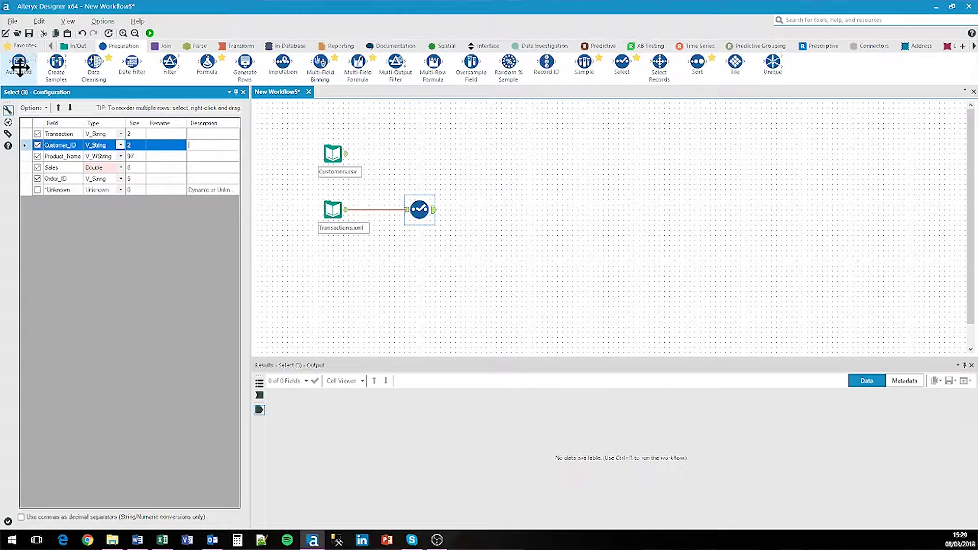
- Insert an Auto Field tool between the Transactions.xml input and Select, and another after the Customers.csv input
mouse_move(19, 67)
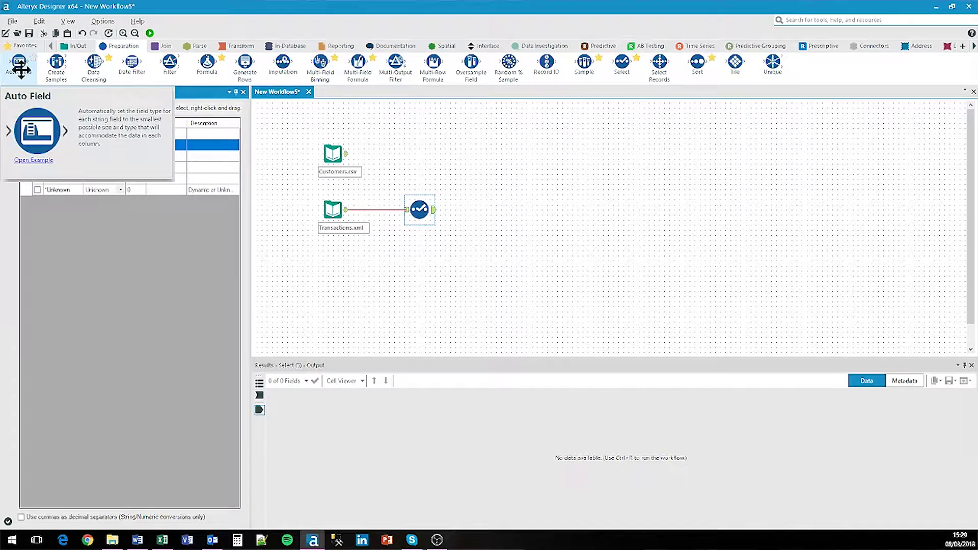
left_click_drag(15, 65, 375, 207)
left_click_drag(20, 67, 390, 152)
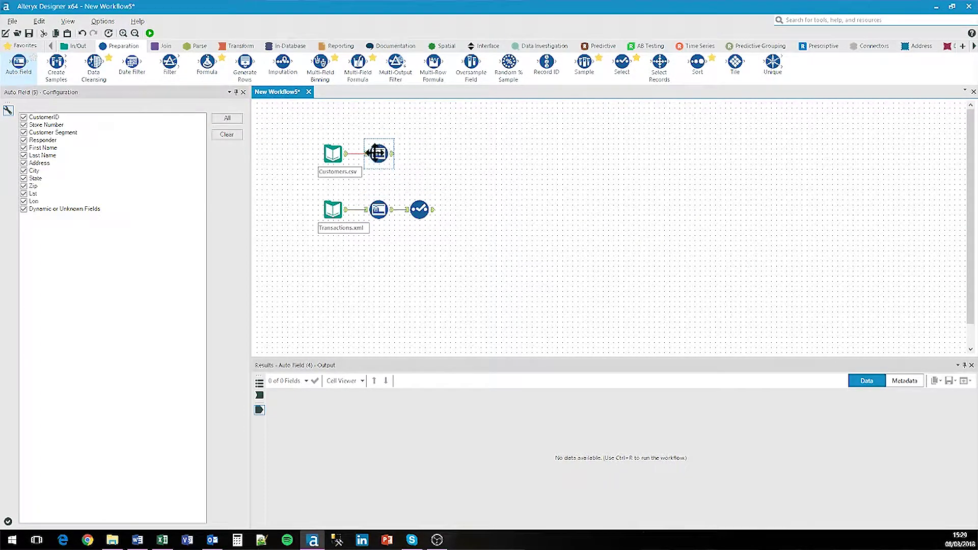
- Run the workflow and examine the Select tool's field types and output records
left_click(378, 209)
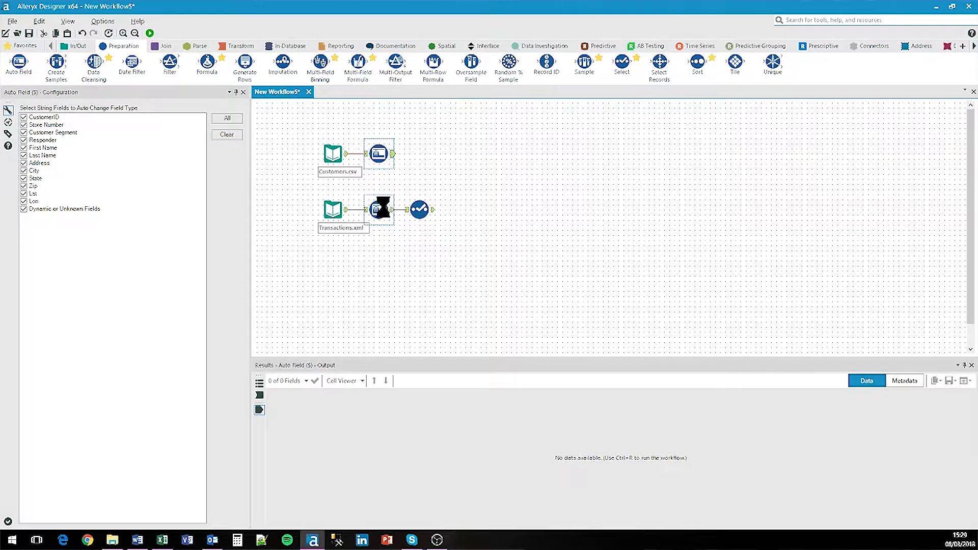
left_click(150, 33)
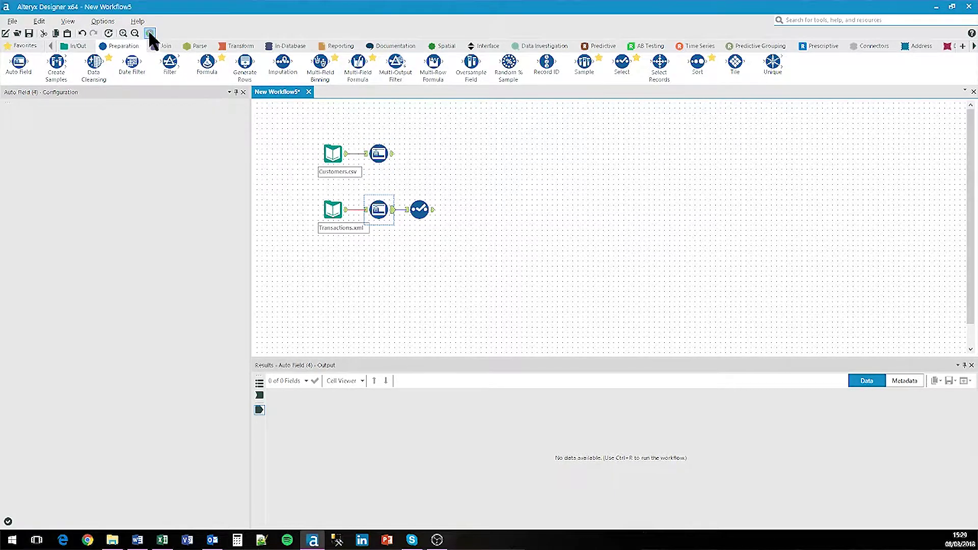
left_click(421, 210)
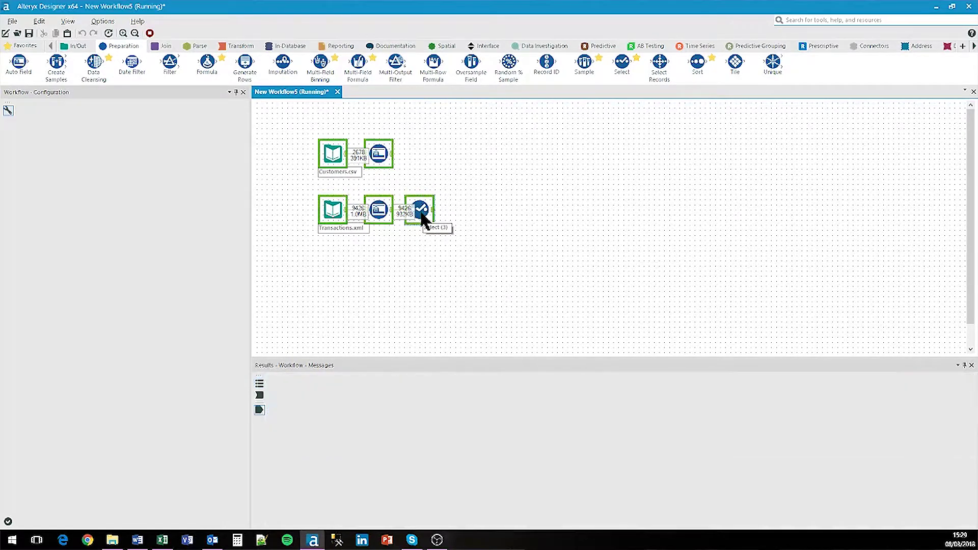
left_click(380, 208)
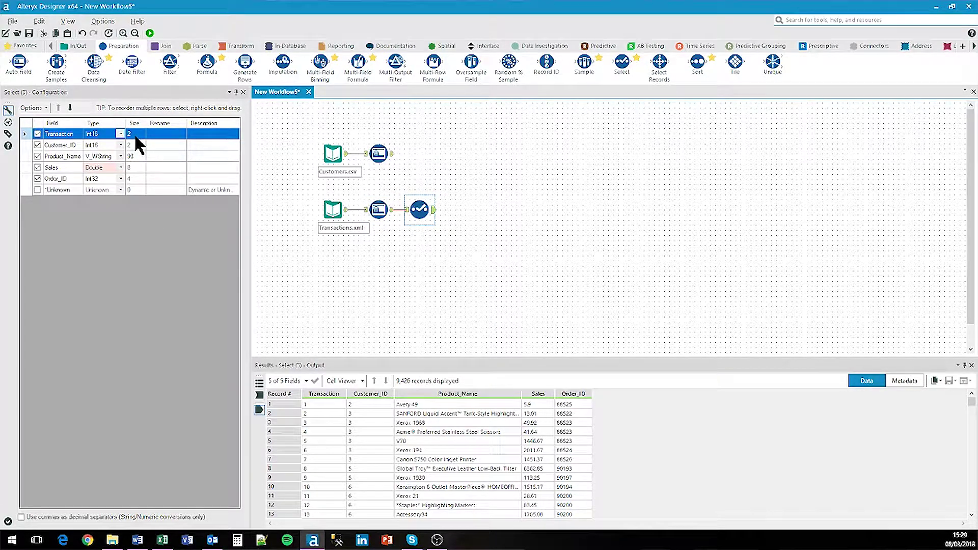
- Rename the Customer_ID field as CustomerID in the Select tool
left_click(164, 145)
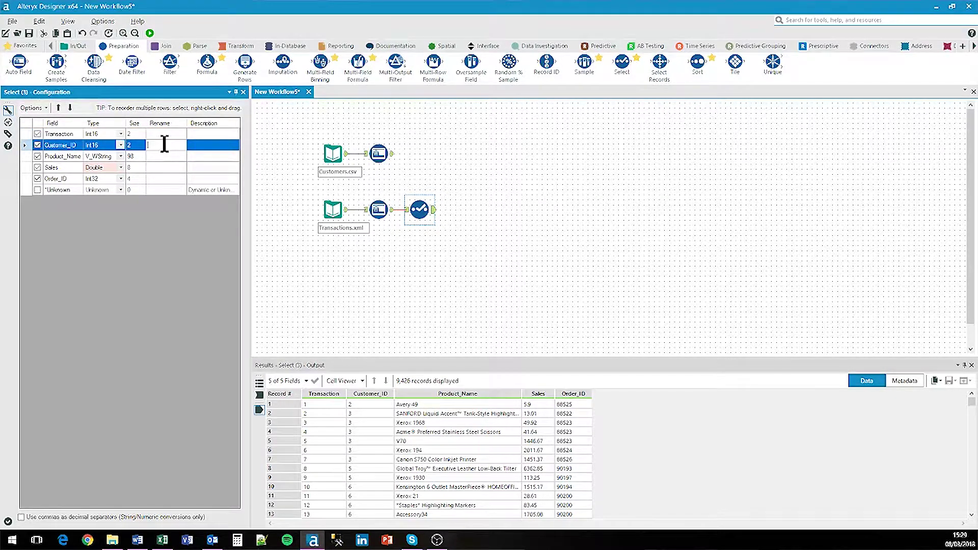
type("CustomerID")
key("Return")
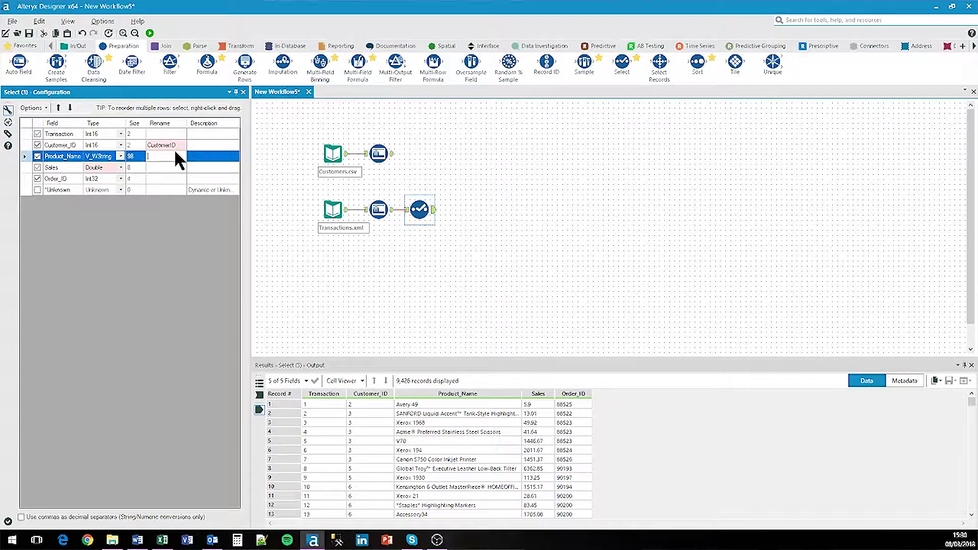
- Add a Summarize tool to the canvas, connected to the Select tool's output
left_click(239, 49)
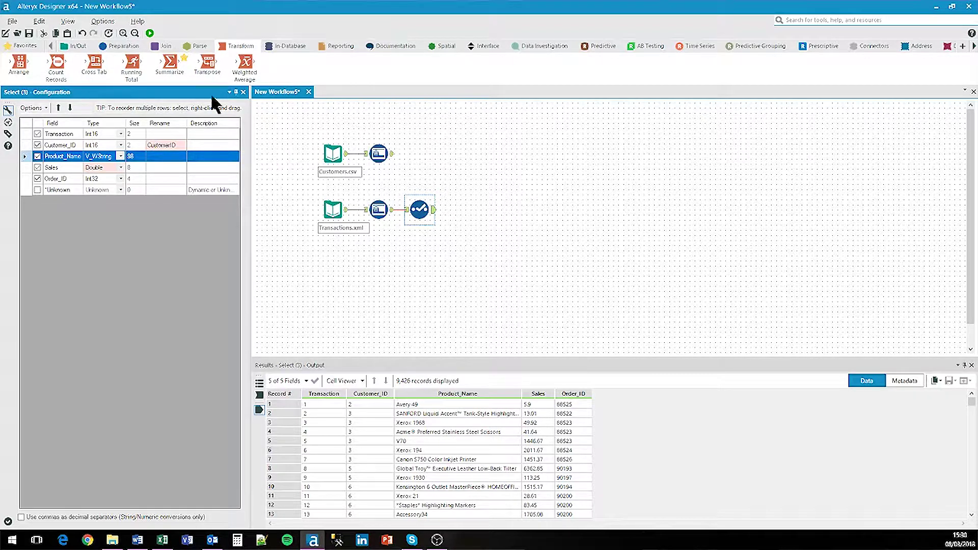
mouse_move(167, 75)
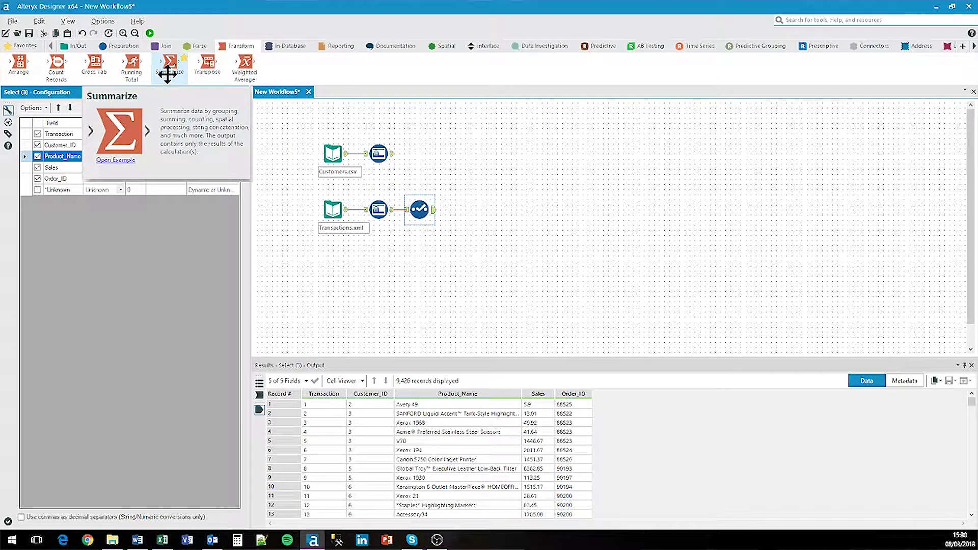
left_click_drag(167, 75, 476, 209)
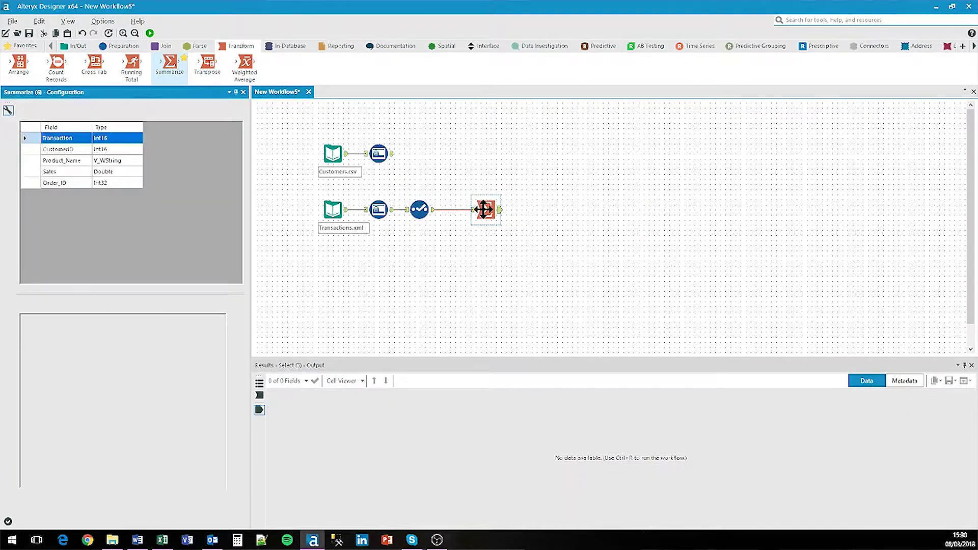
- Add a Group By action on the CustomerID field in the Summarize tool
left_click(72, 148)
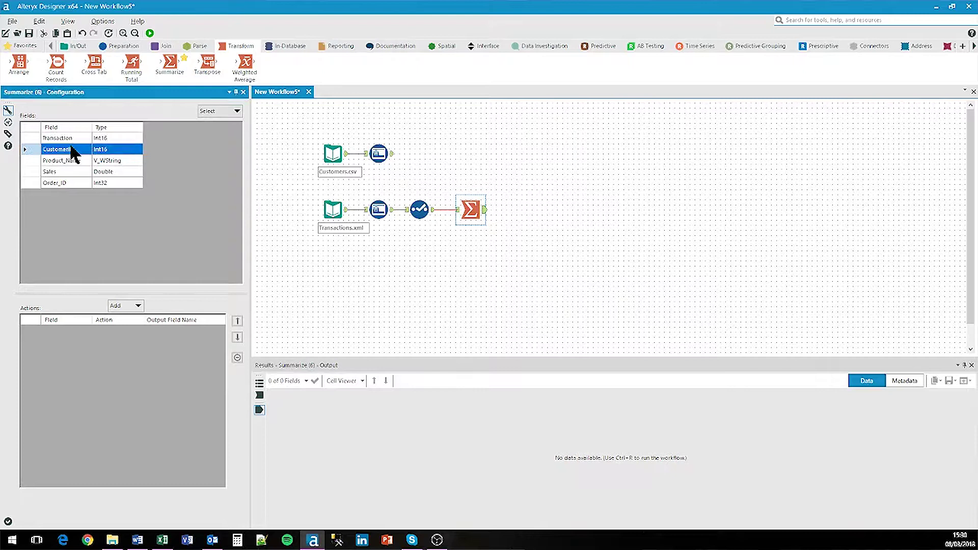
left_click(133, 308)
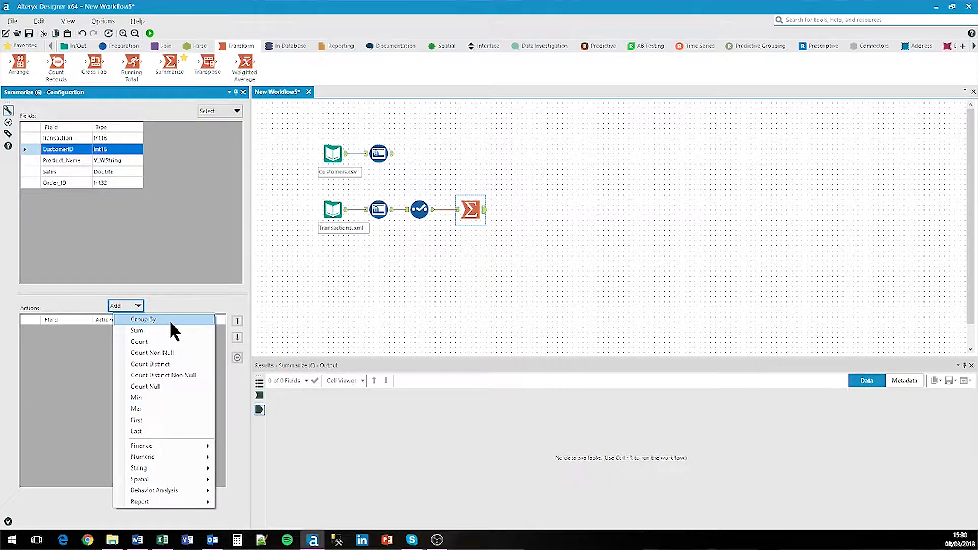
left_click(170, 322)
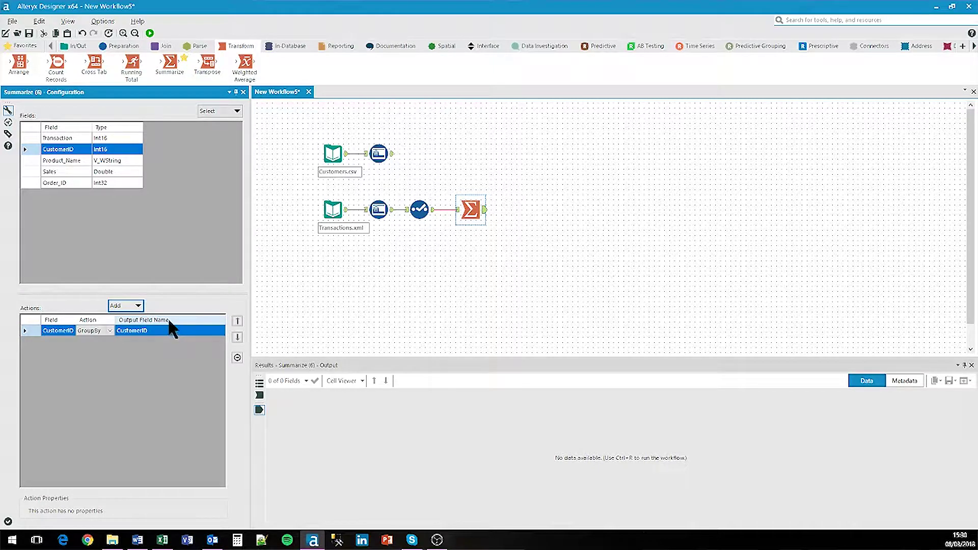
- Add a Count action on the CustomerID field in the Summarize tool and name its output field Transactions
left_click(139, 306)
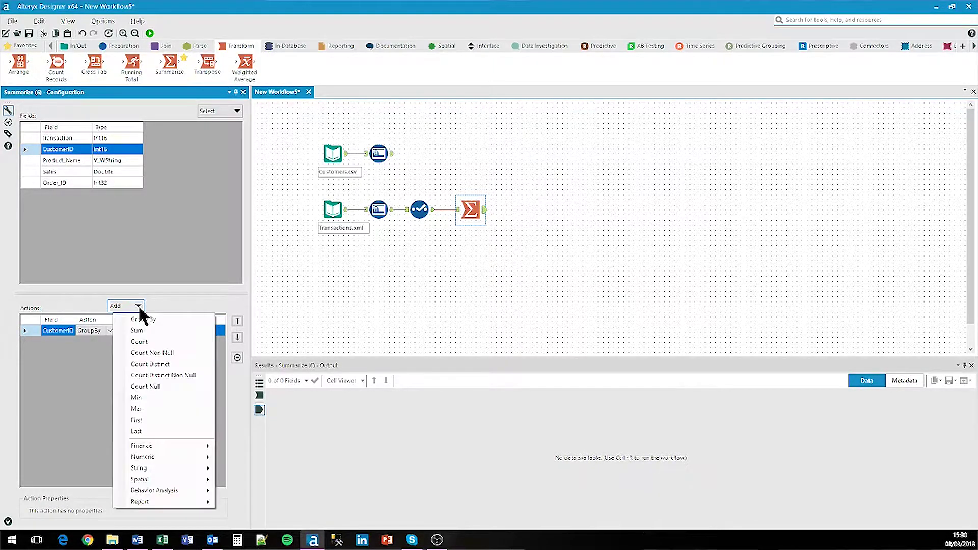
left_click(149, 342)
left_click(160, 342)
type("Tr")
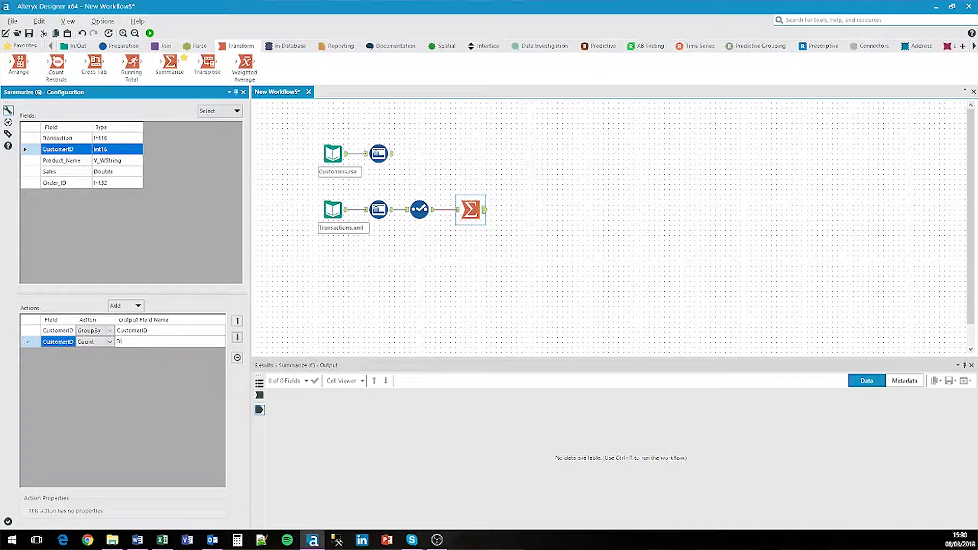
type("ansactions")
- Add a Sum action on the Sales field in the Summarize tool and name its output field TotalSales
left_click(76, 172)
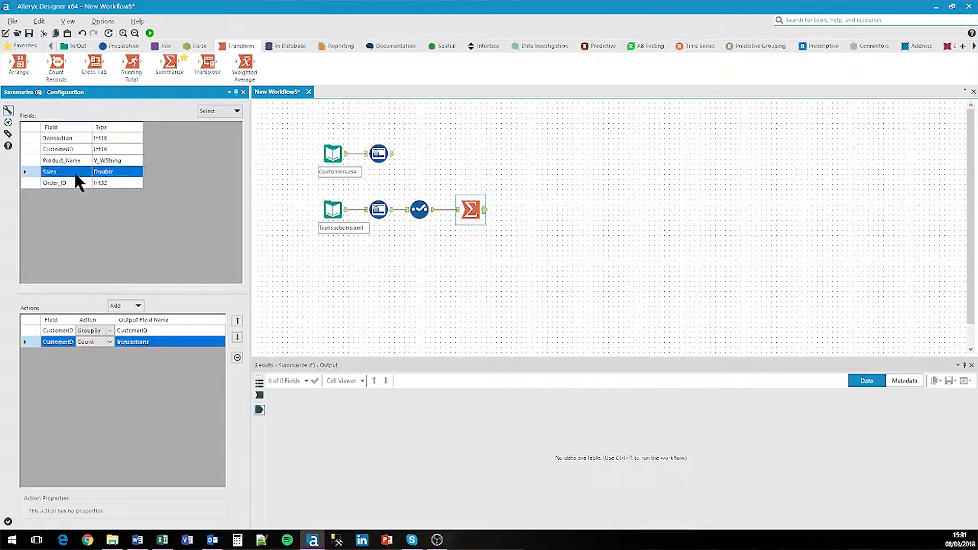
left_click(138, 306)
left_click(147, 338)
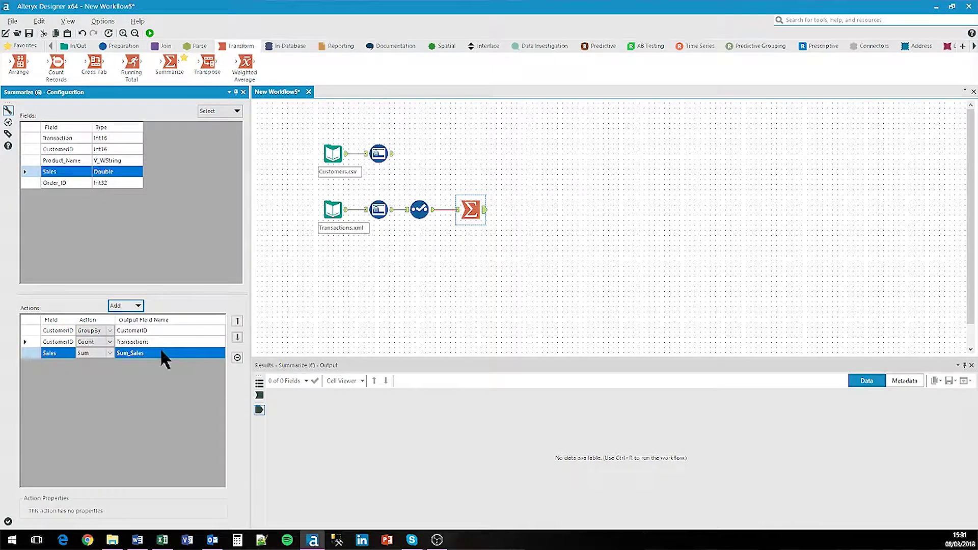
left_click(161, 353)
type("To")
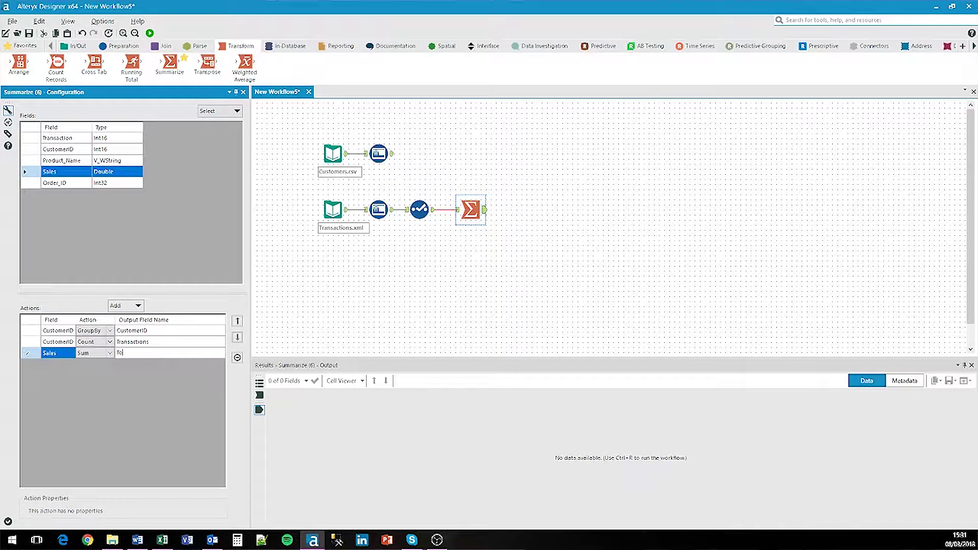
type("talSales")
- Add a Concatenate action on the Product_Name field in the Summarize tool
left_click(77, 160)
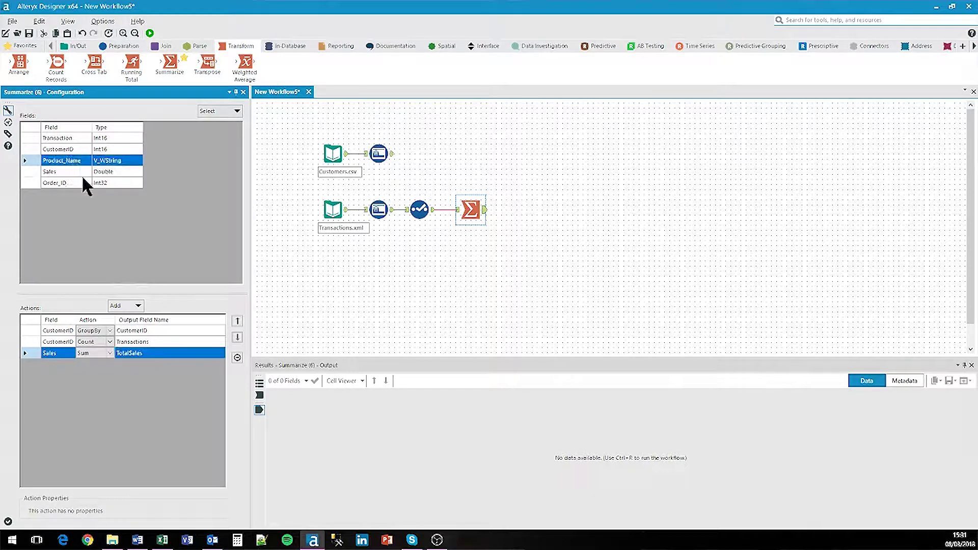
left_click(139, 305)
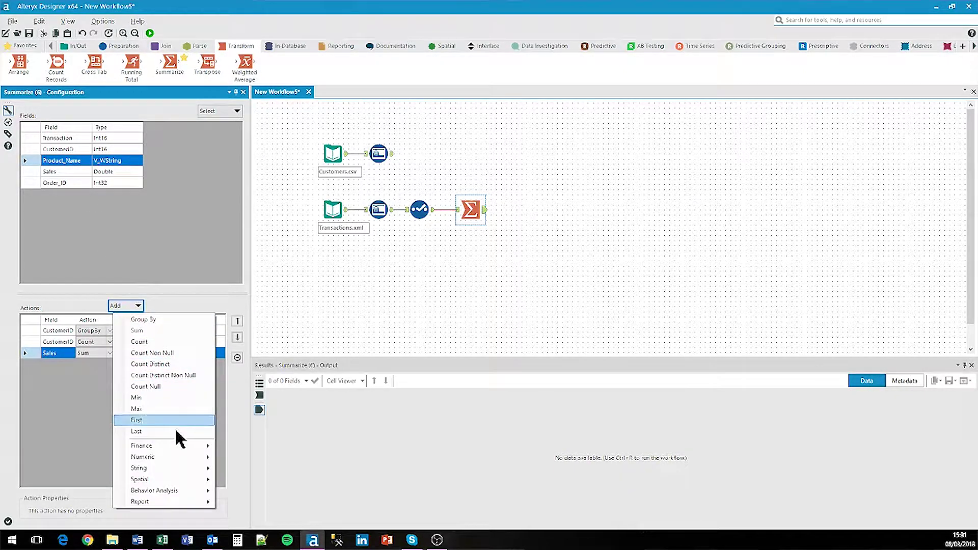
mouse_move(203, 471)
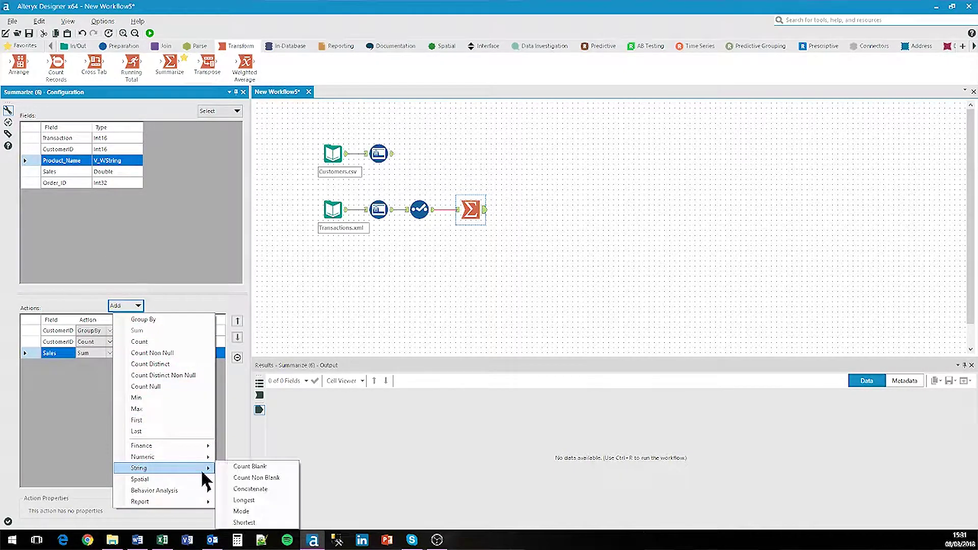
left_click(269, 491)
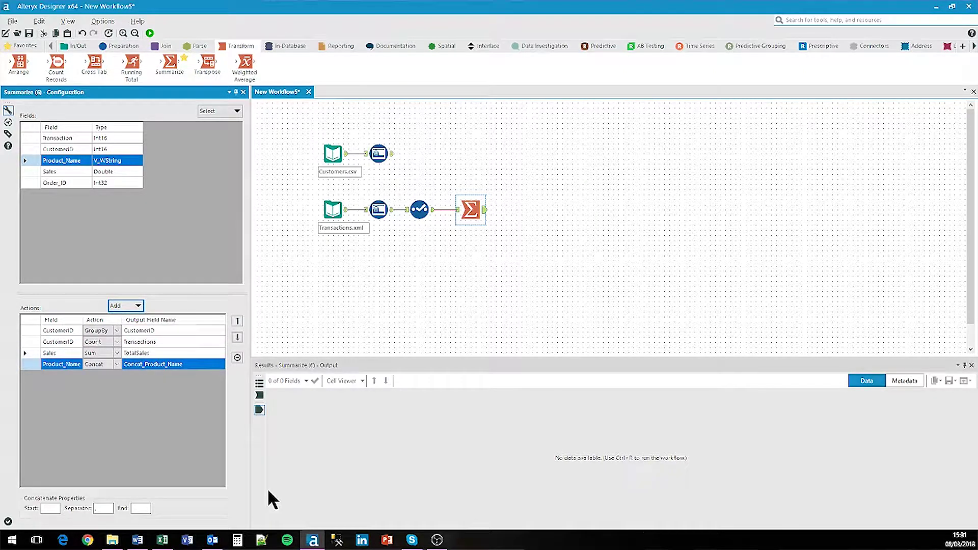
- Run the workflow and examine the Summarize tool's input and output records, widening the Concat_Product_Name column to read the product lists
key("ctrl+r")
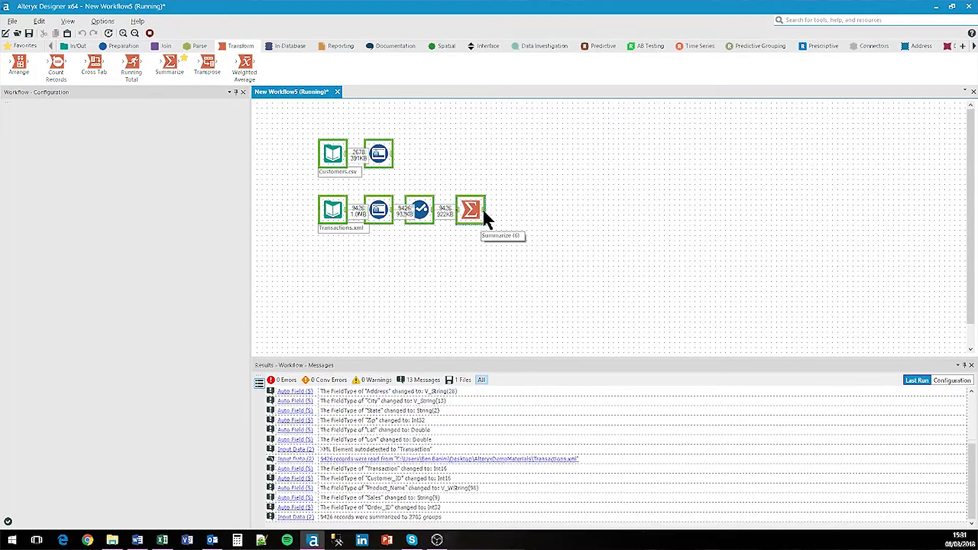
left_click(456, 207)
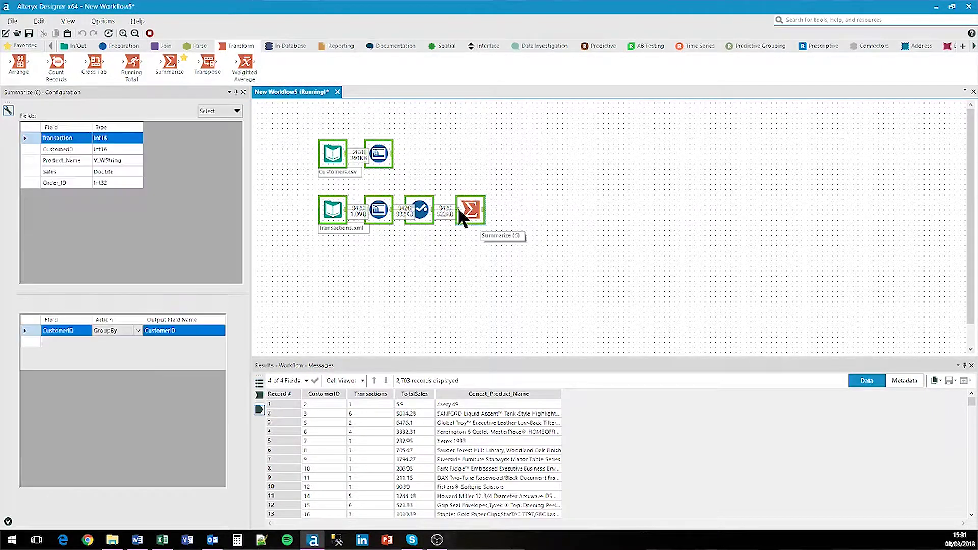
left_click(460, 211)
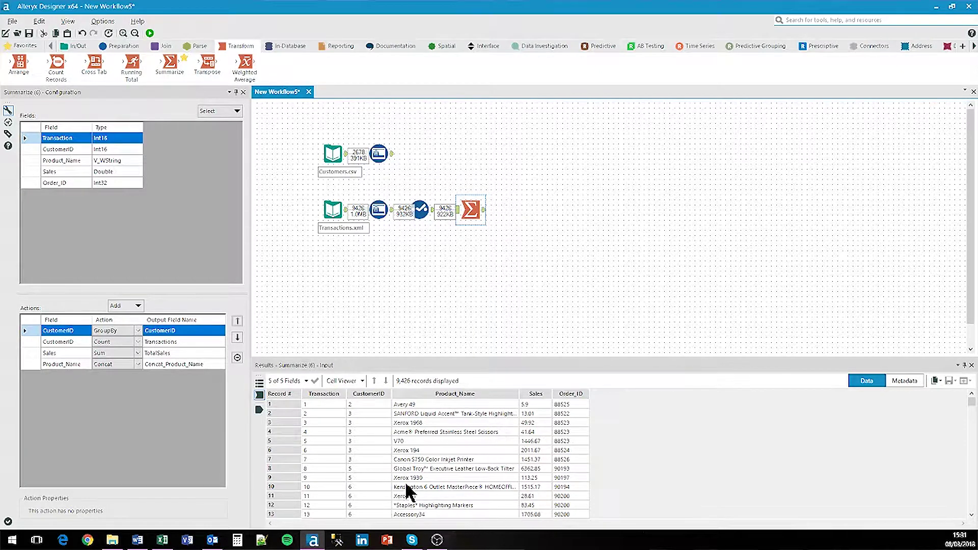
left_click(258, 410)
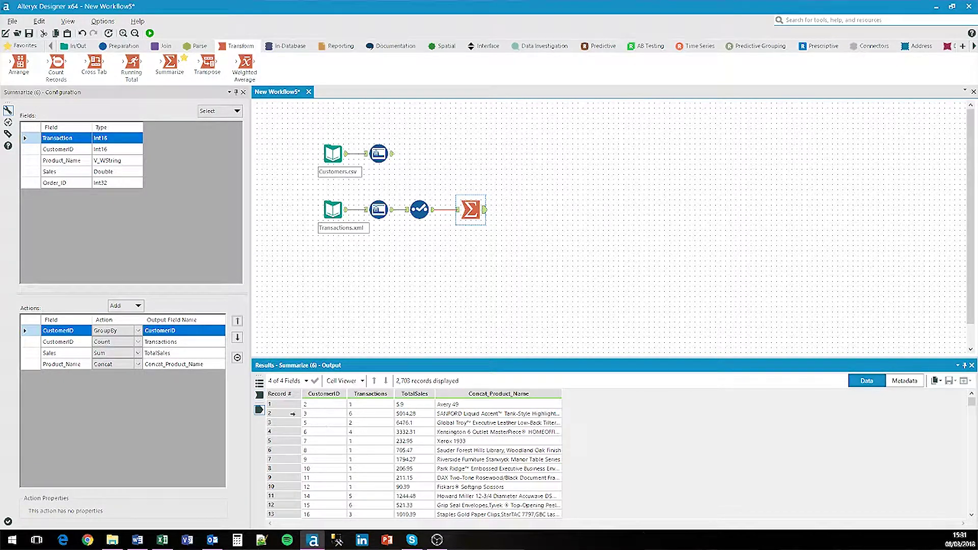
left_click(360, 422)
left_click(417, 422)
left_click_drag(561, 393, 846, 402)
left_click(769, 432)
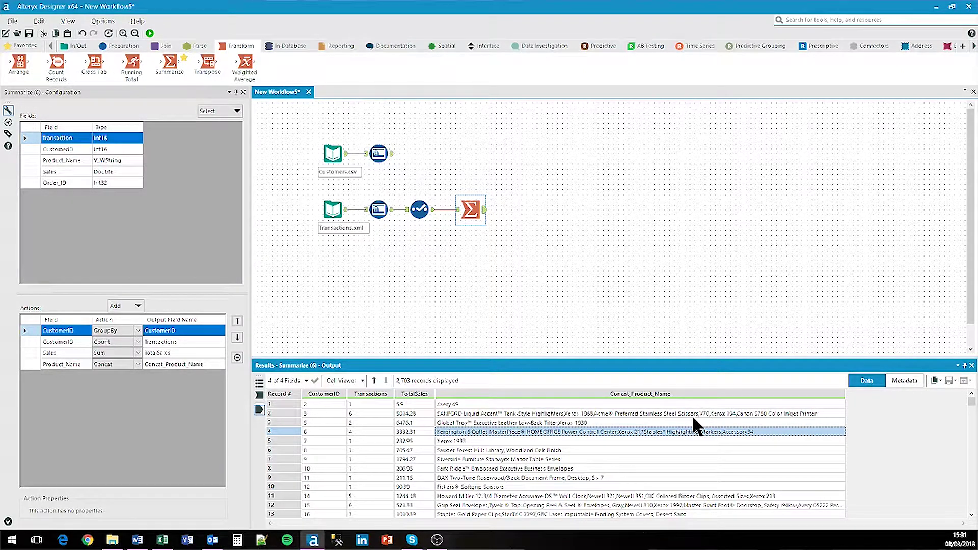
- Add a Join tool to the canvas with the customer stream as its left input and the Summarize output as its right input
left_click(172, 47)
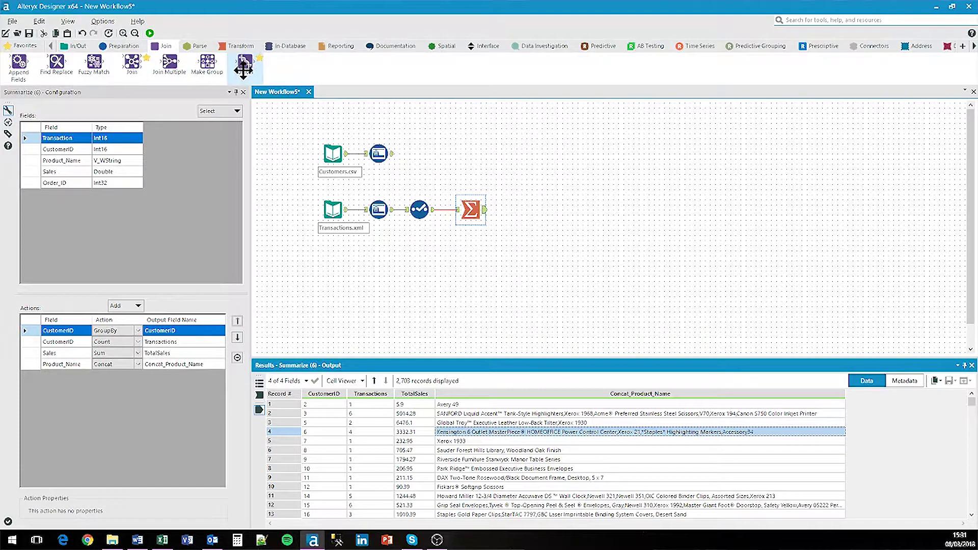
mouse_move(243, 68)
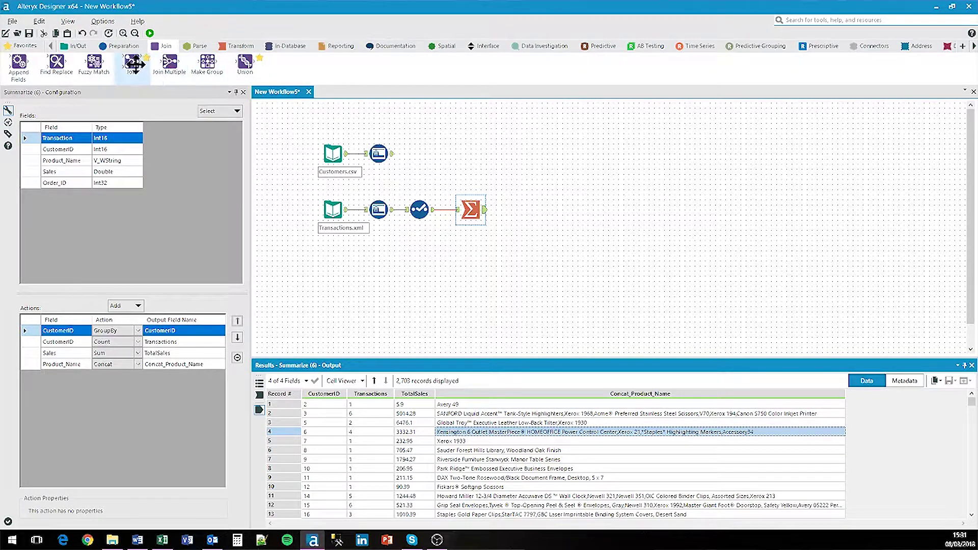
mouse_move(133, 65)
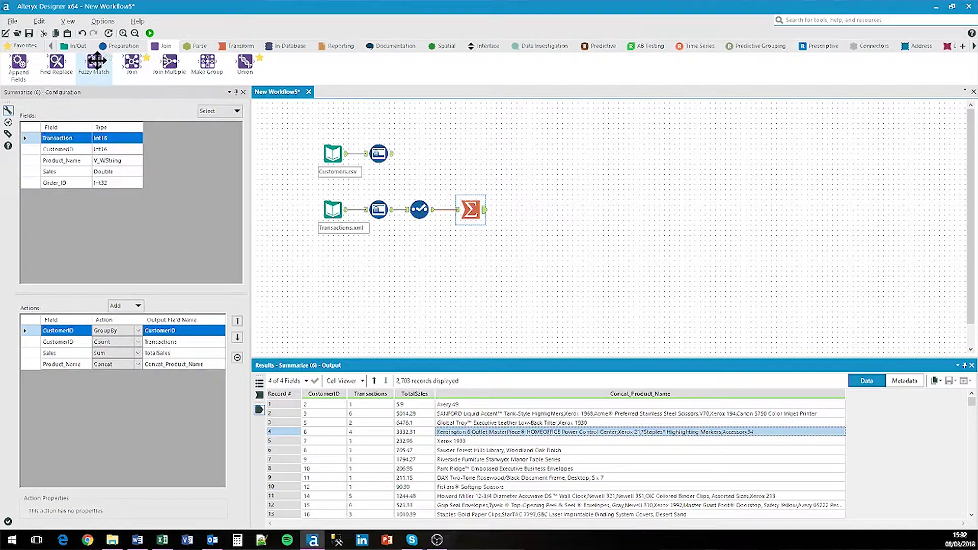
mouse_move(97, 61)
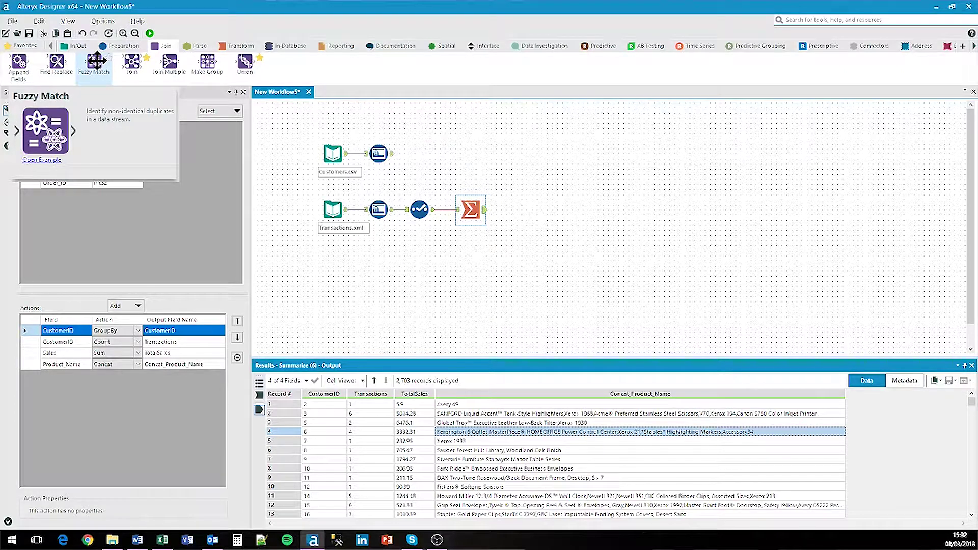
left_click_drag(127, 65, 527, 164)
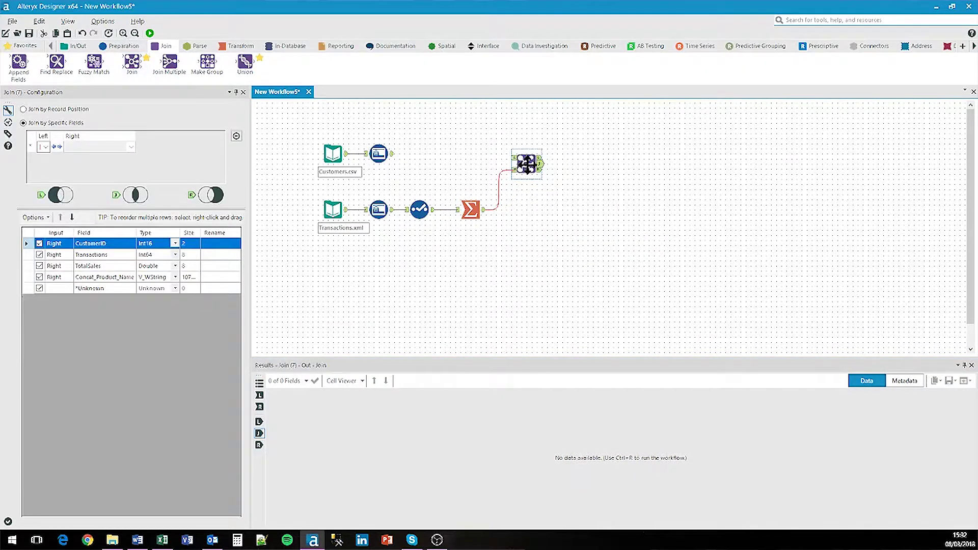
left_click_drag(393, 153, 525, 159)
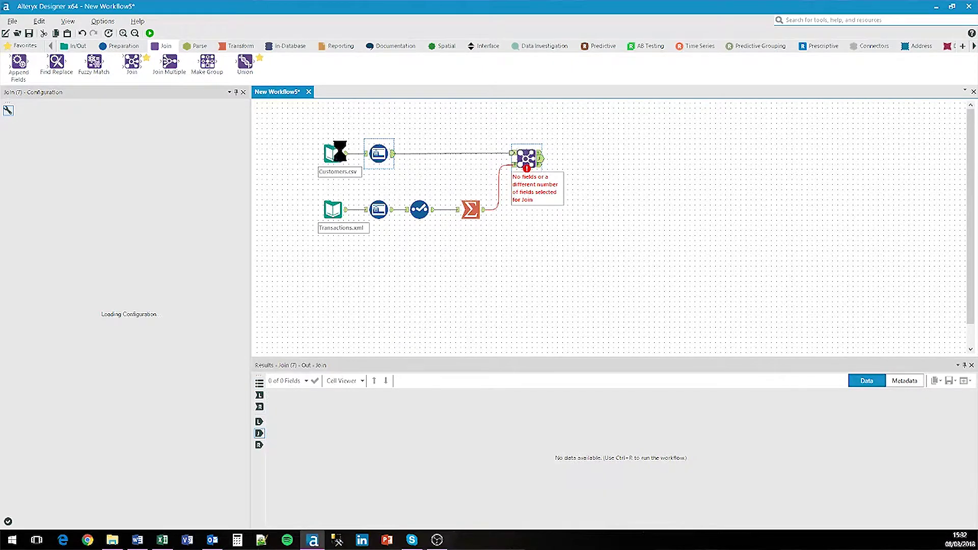
- Set the Join tool to match CustomerID on both inputs and deselect the duplicate fields
left_click(76, 147)
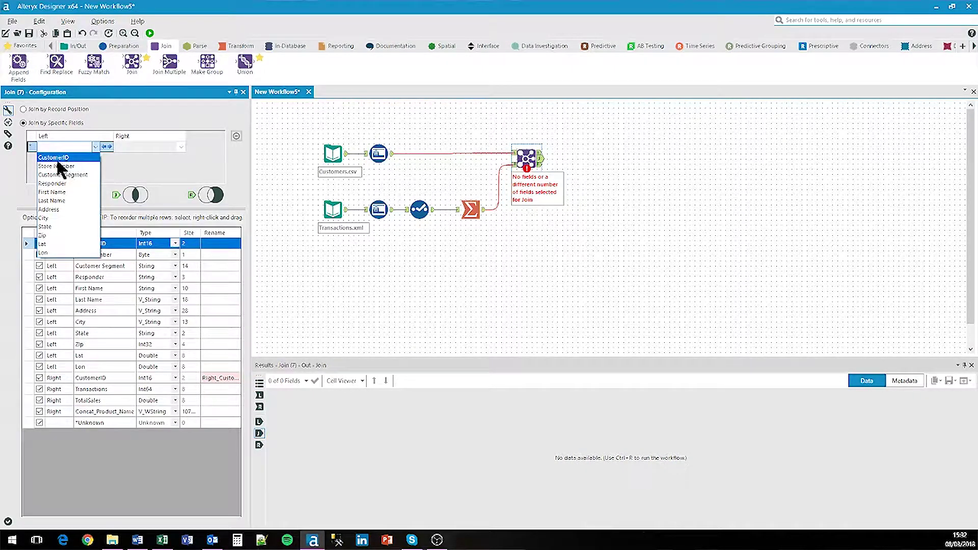
left_click(56, 158)
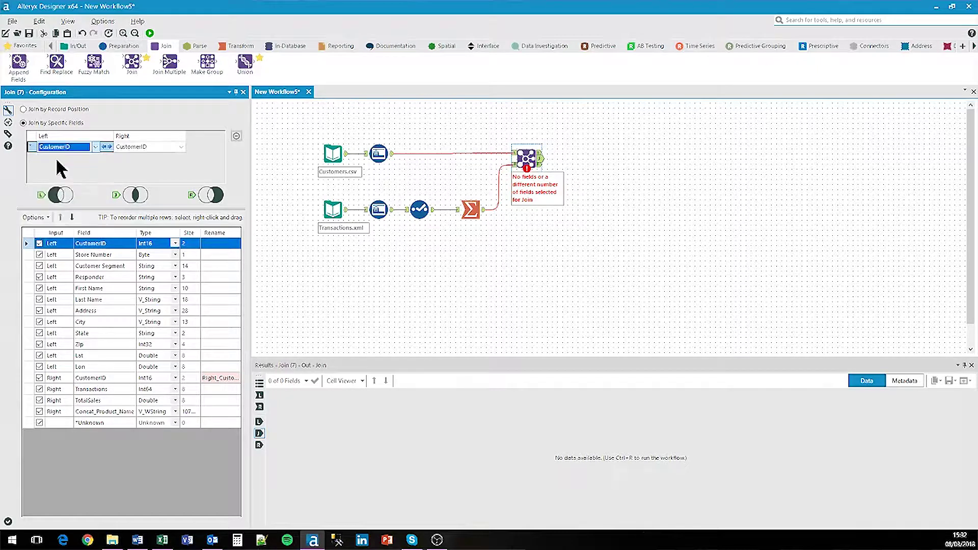
left_click(151, 145)
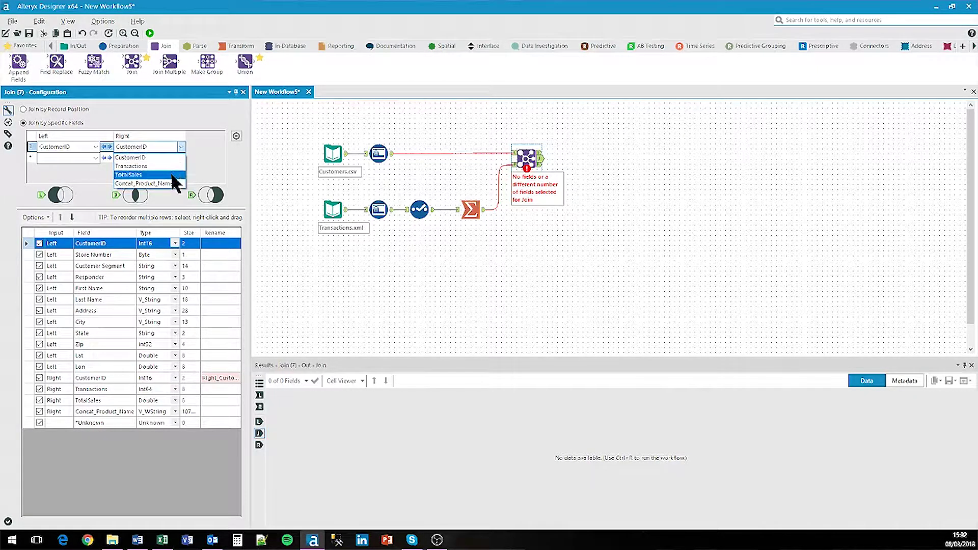
left_click(203, 171)
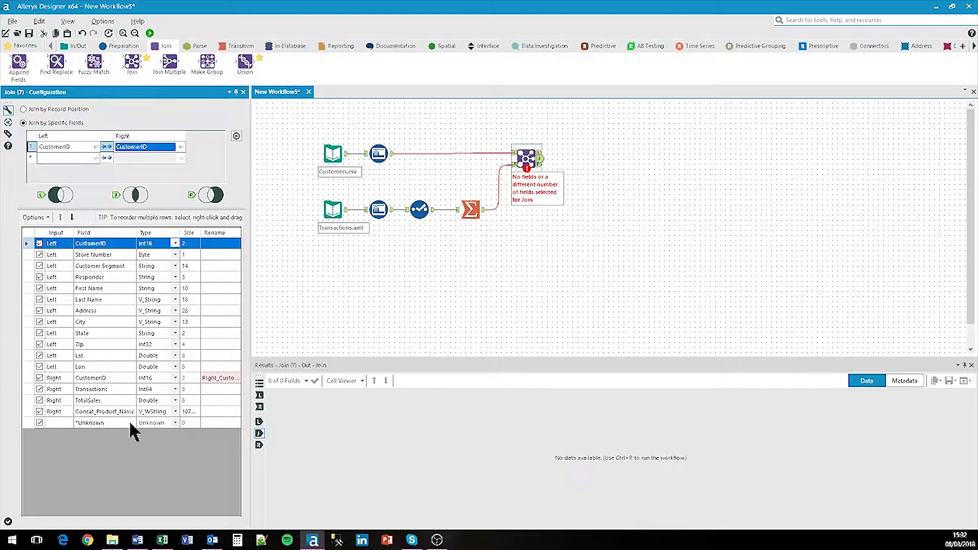
left_click(37, 218)
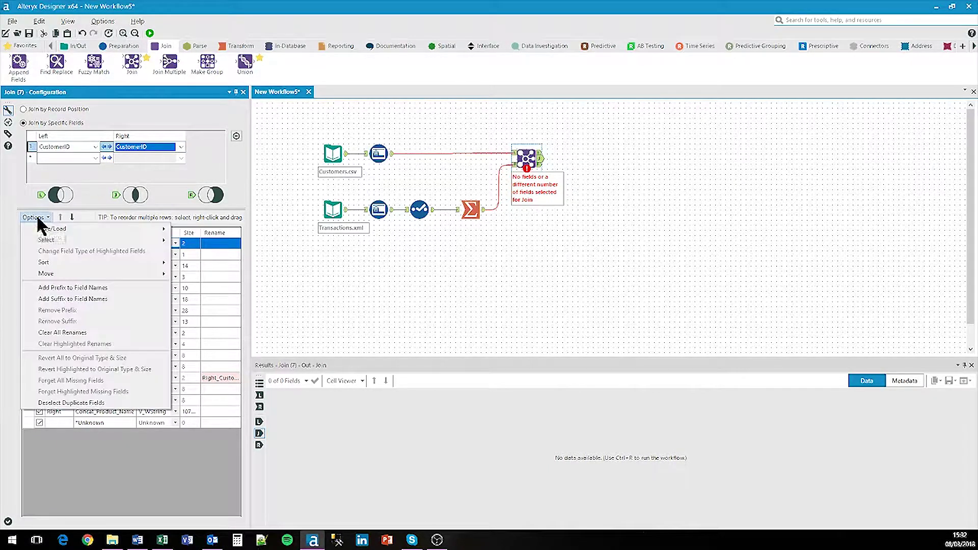
left_click(120, 403)
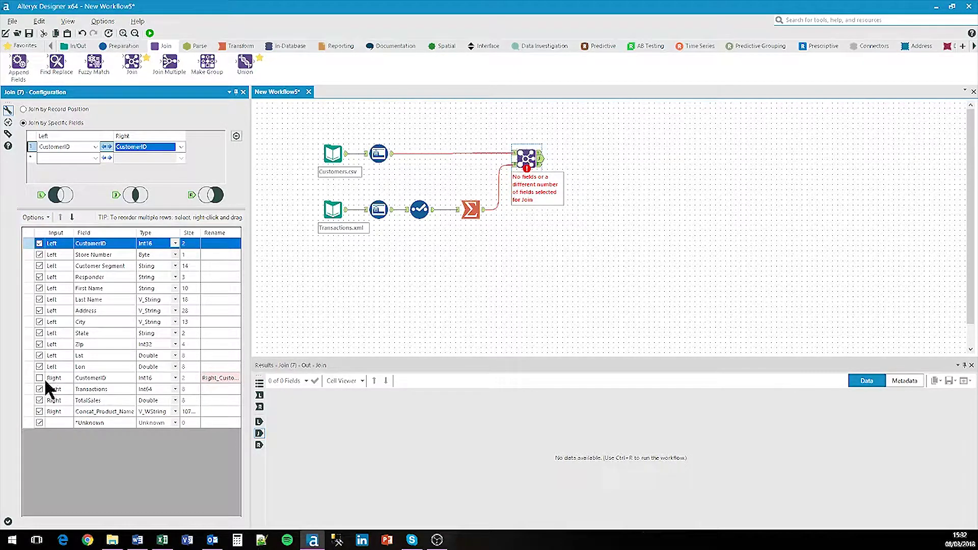
- Run the workflow and examine the Join tool's joined records, left input, and unmatched left and right outputs
left_click(149, 33)
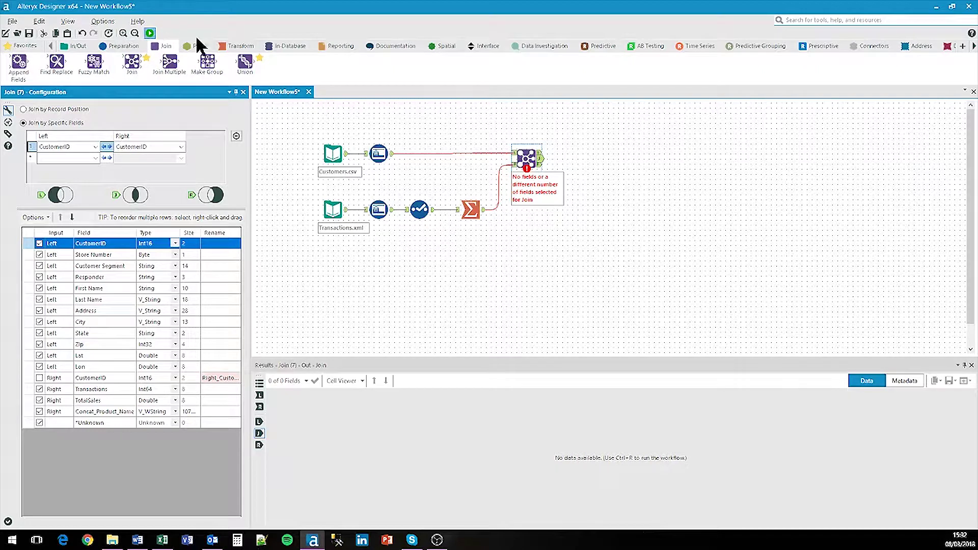
left_click(540, 159)
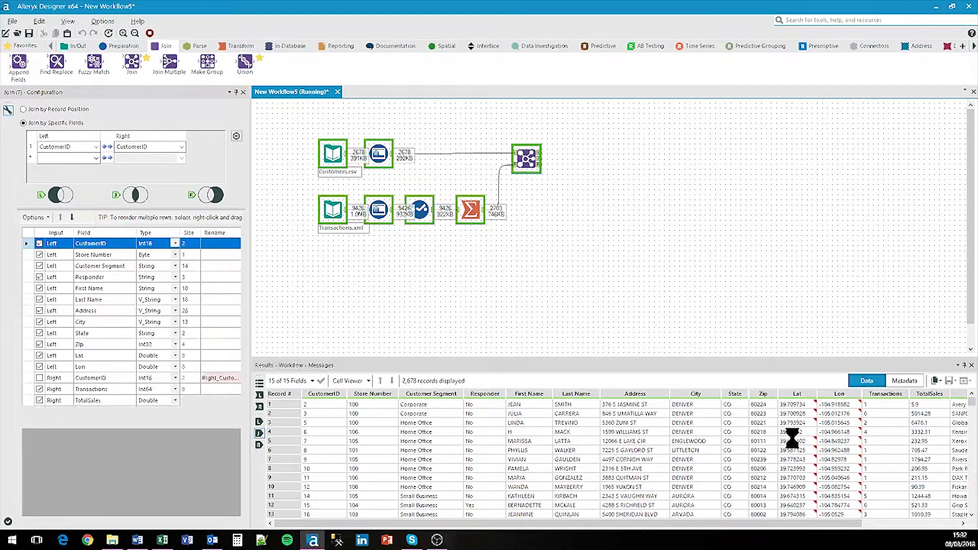
mouse_move(771, 524)
left_mouse_down()
mouse_move(870, 524)
mouse_move(772, 524)
left_mouse_up()
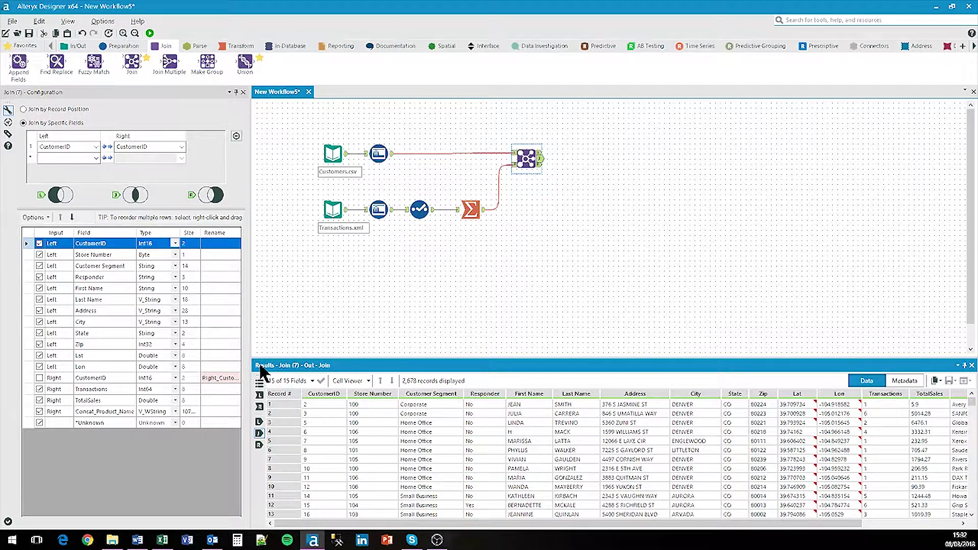
left_click(259, 395)
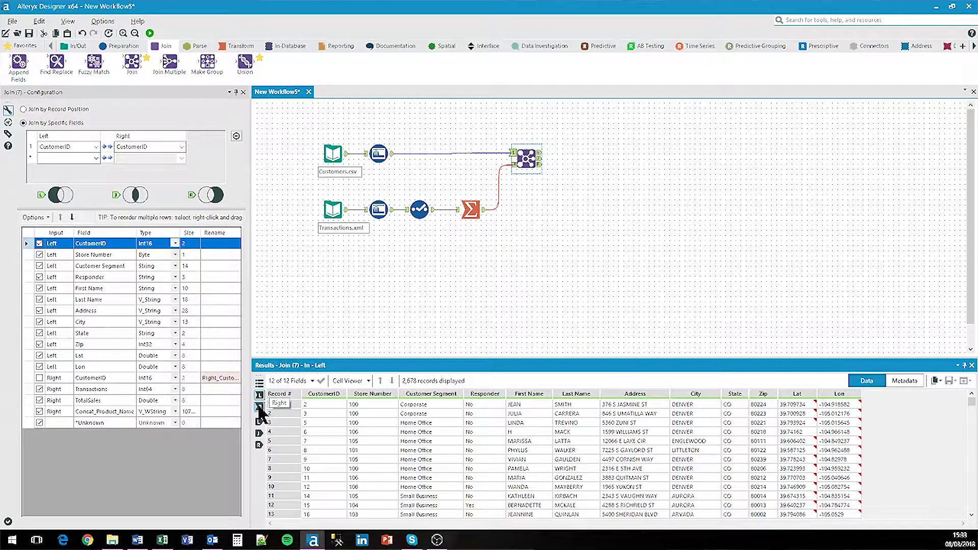
left_click(258, 423)
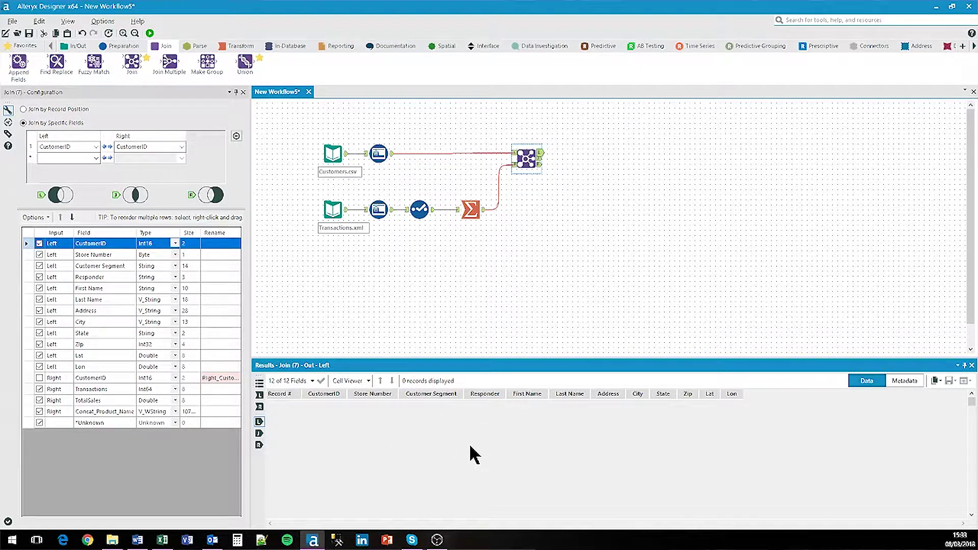
left_click(259, 446)
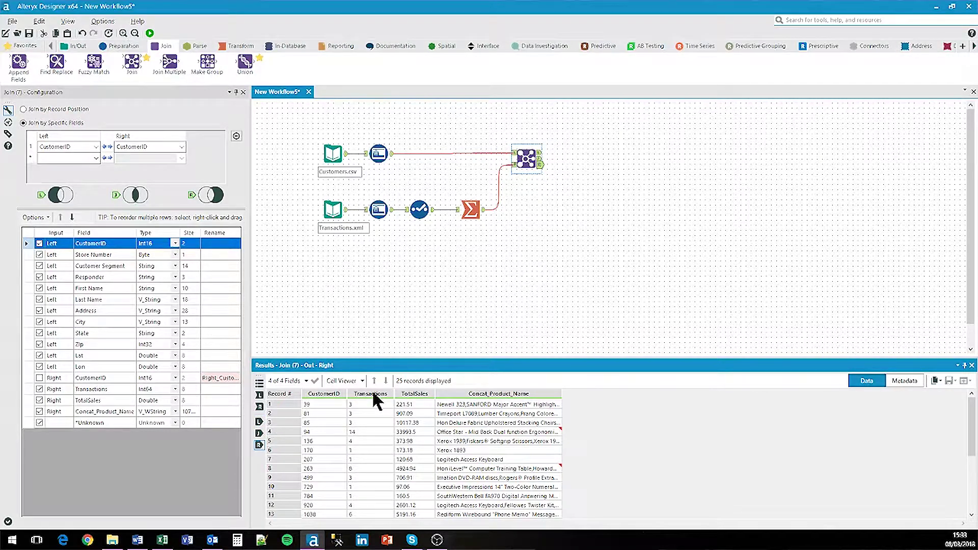